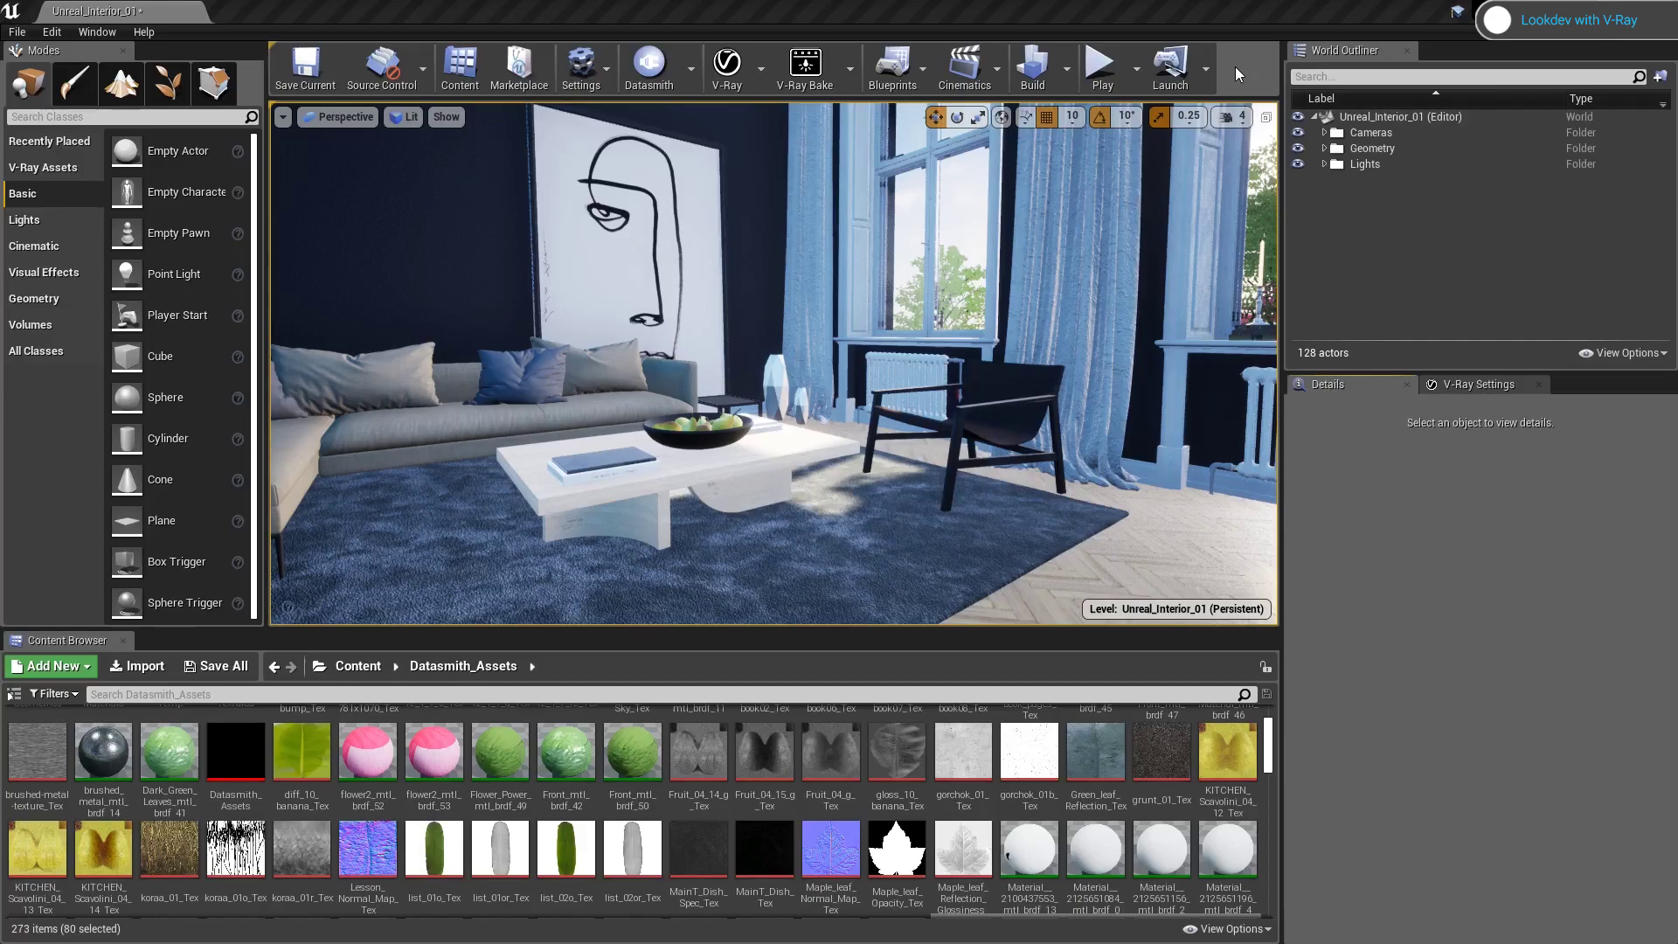
Step: Open the V-Ray settings, expand the CUDA GPU device selection, and choose NVidia AI Denoiser as the denoiser
click(762, 75)
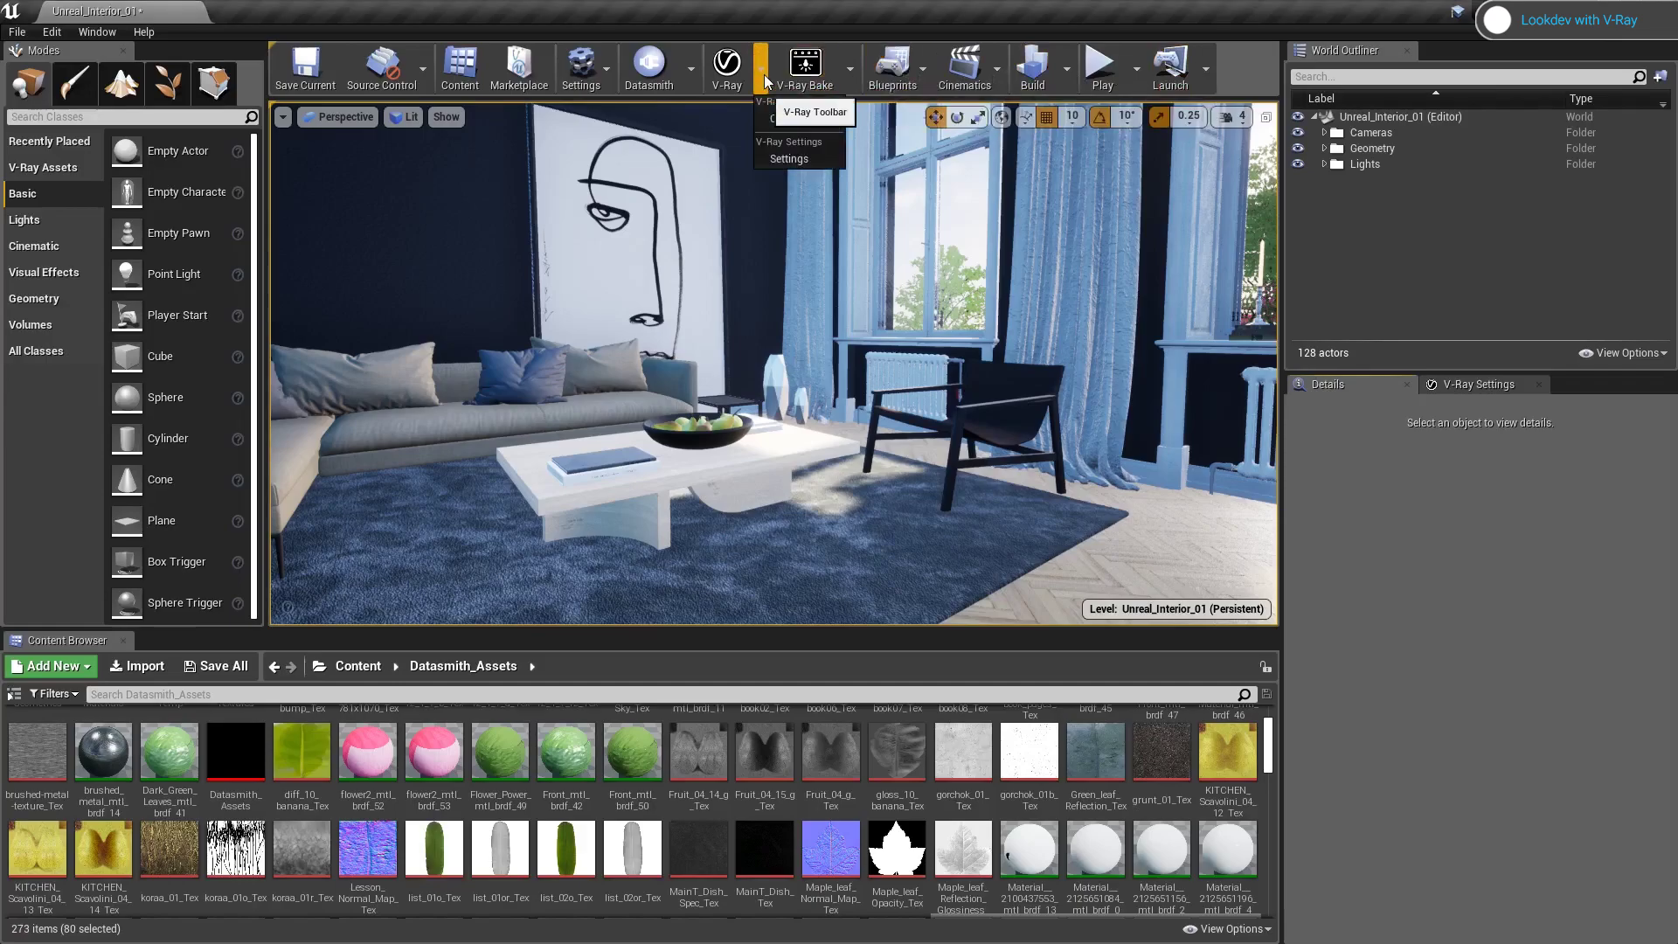
click(790, 159)
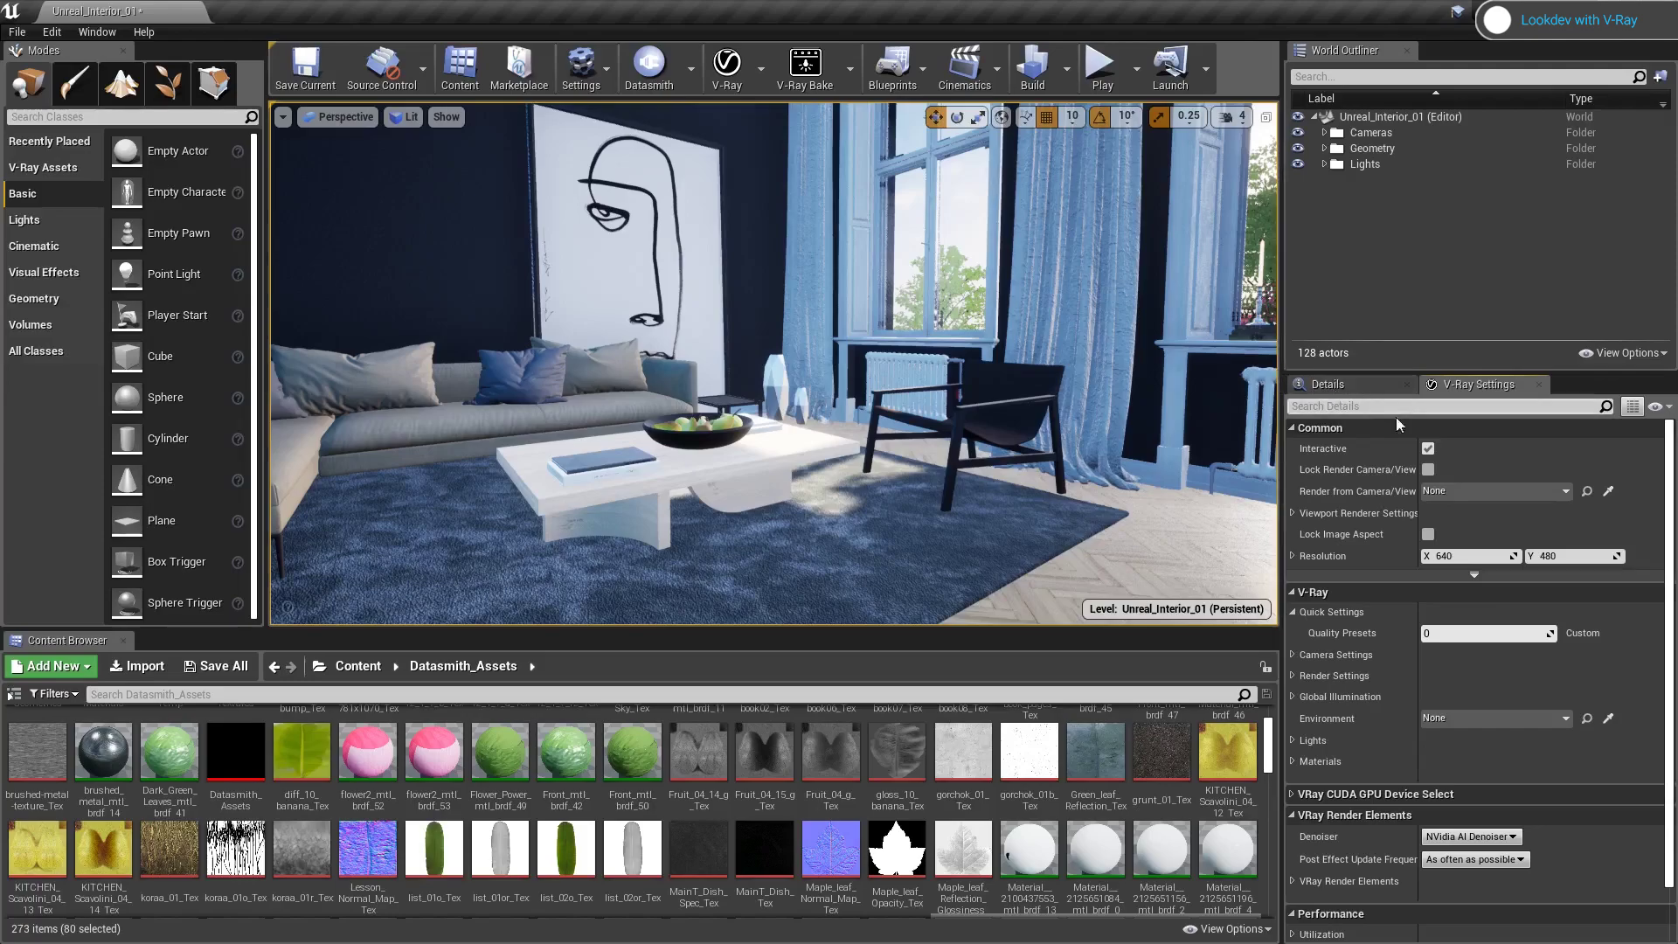
scroll(1665, 550, down, 2)
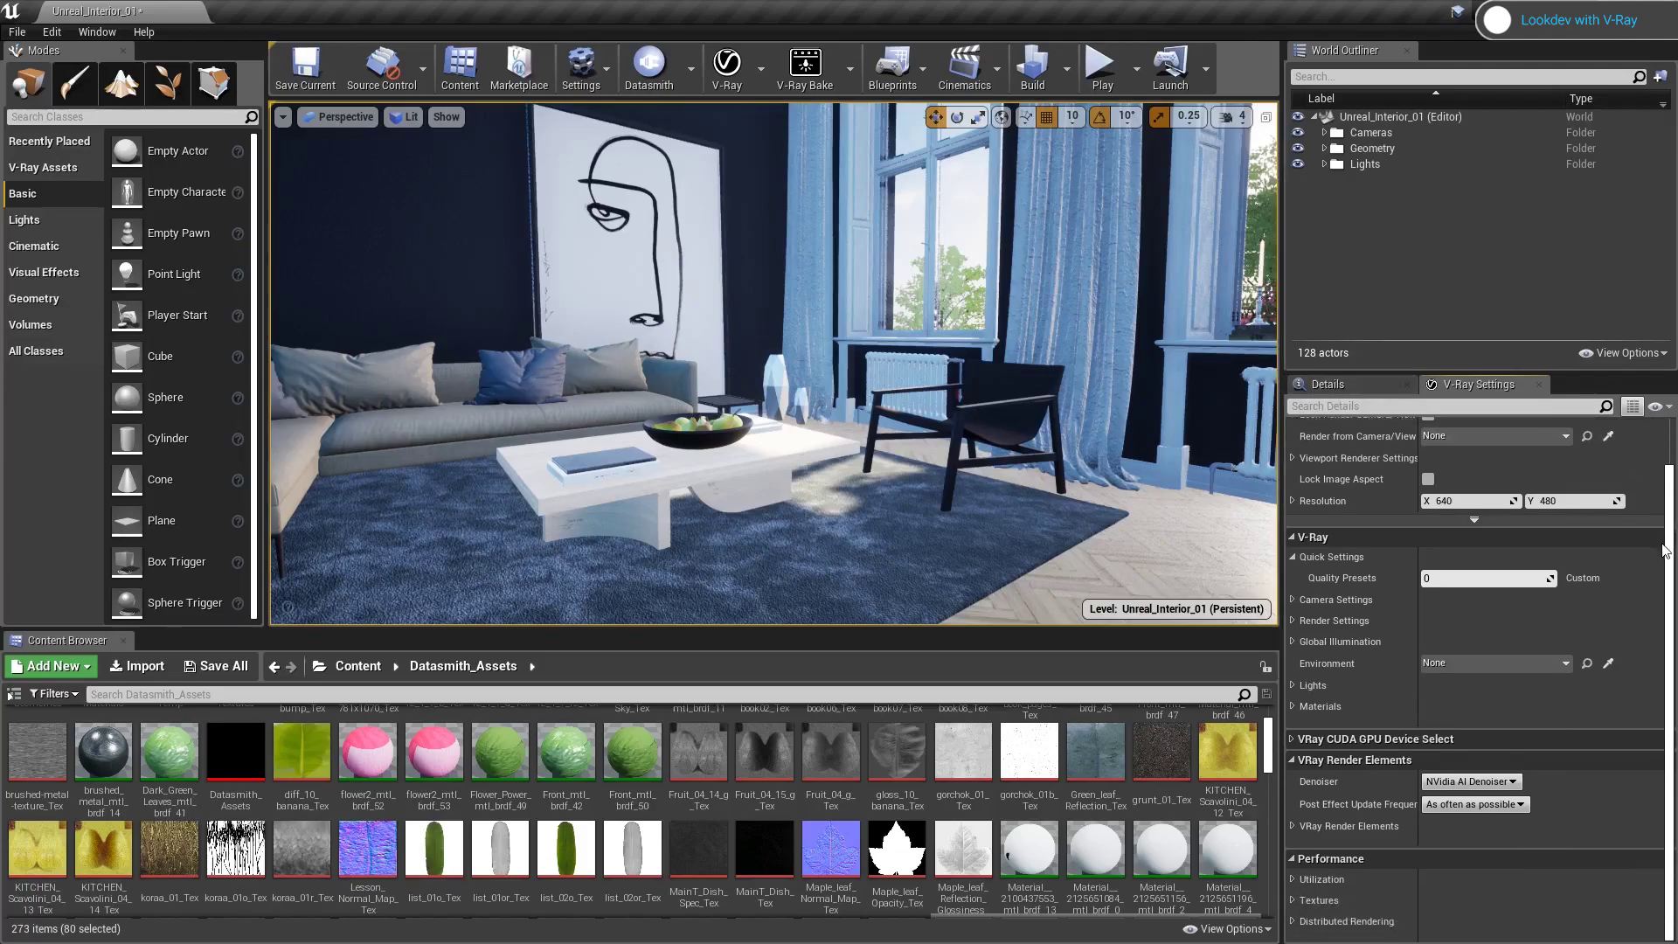
click(1529, 737)
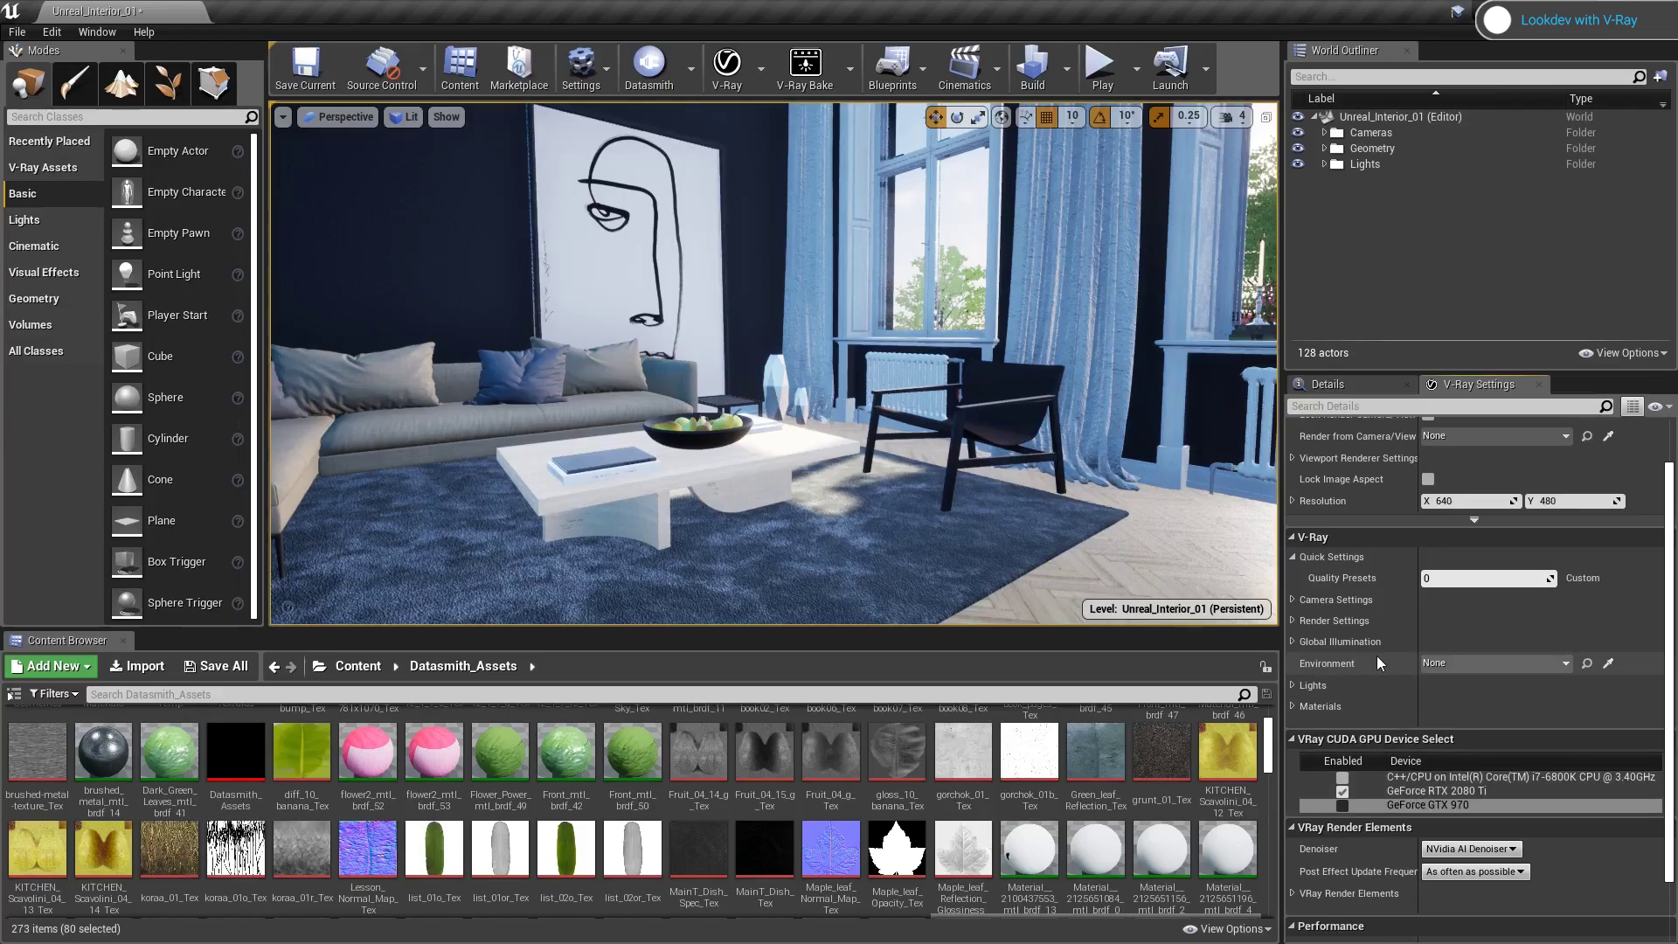
scroll(1674, 750, down, 2)
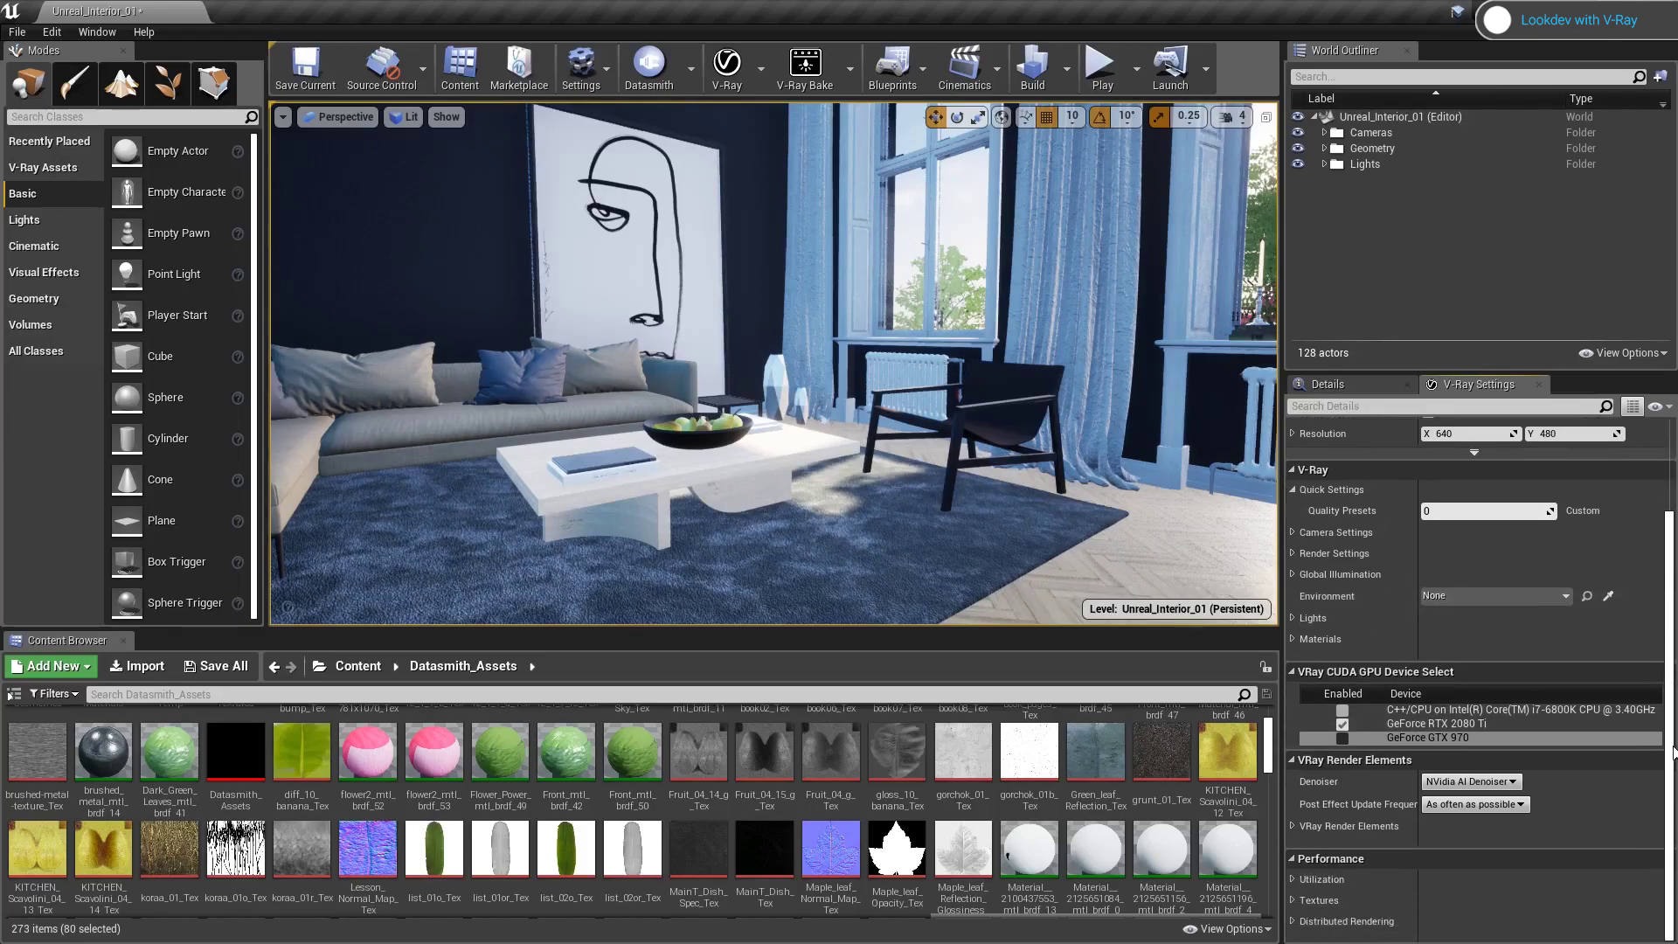
click(1458, 781)
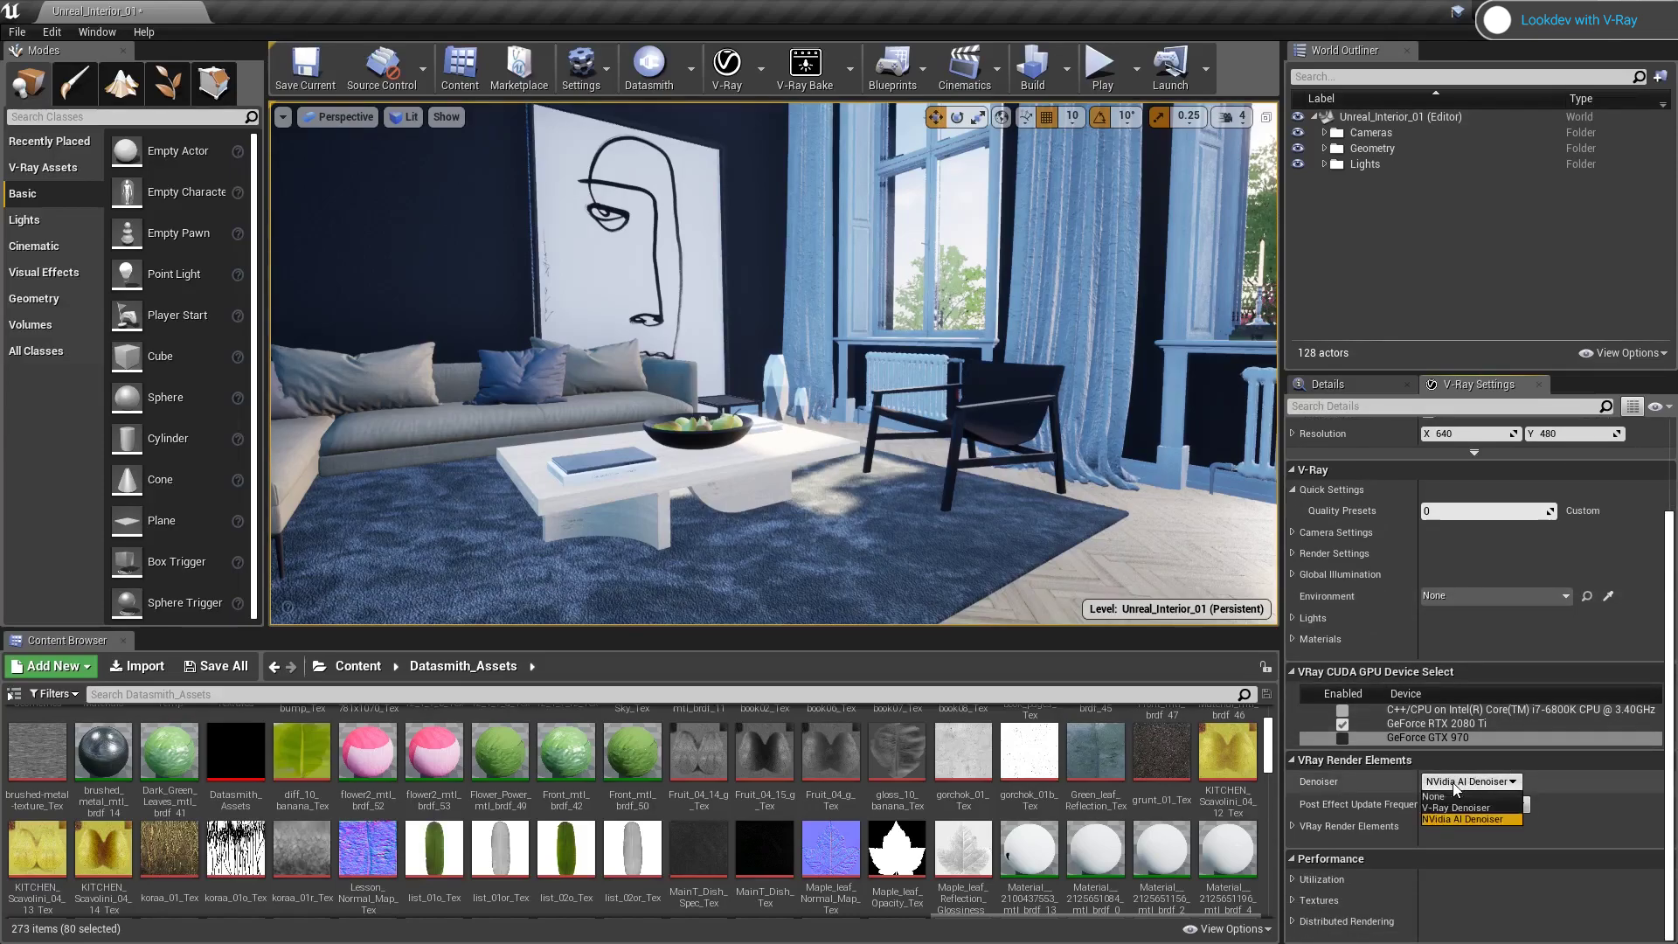
click(1505, 819)
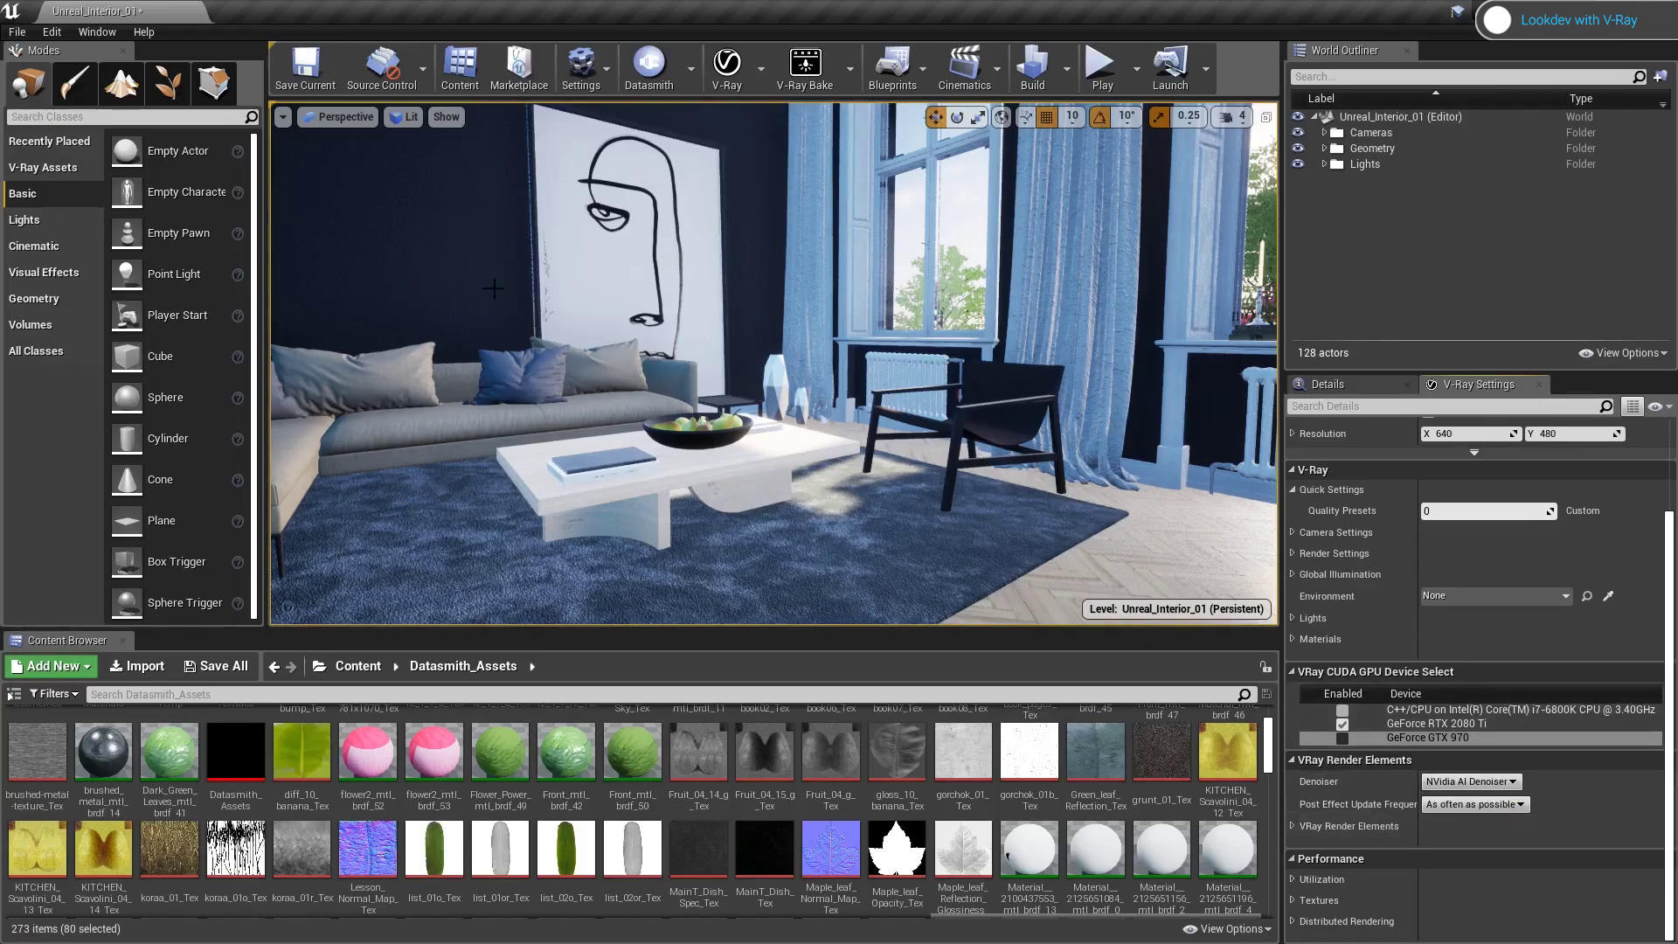
Step: View the scene through VrayPhysicalCamera and start the interactive V-Ray render, cancelling the pending autosave
click(341, 116)
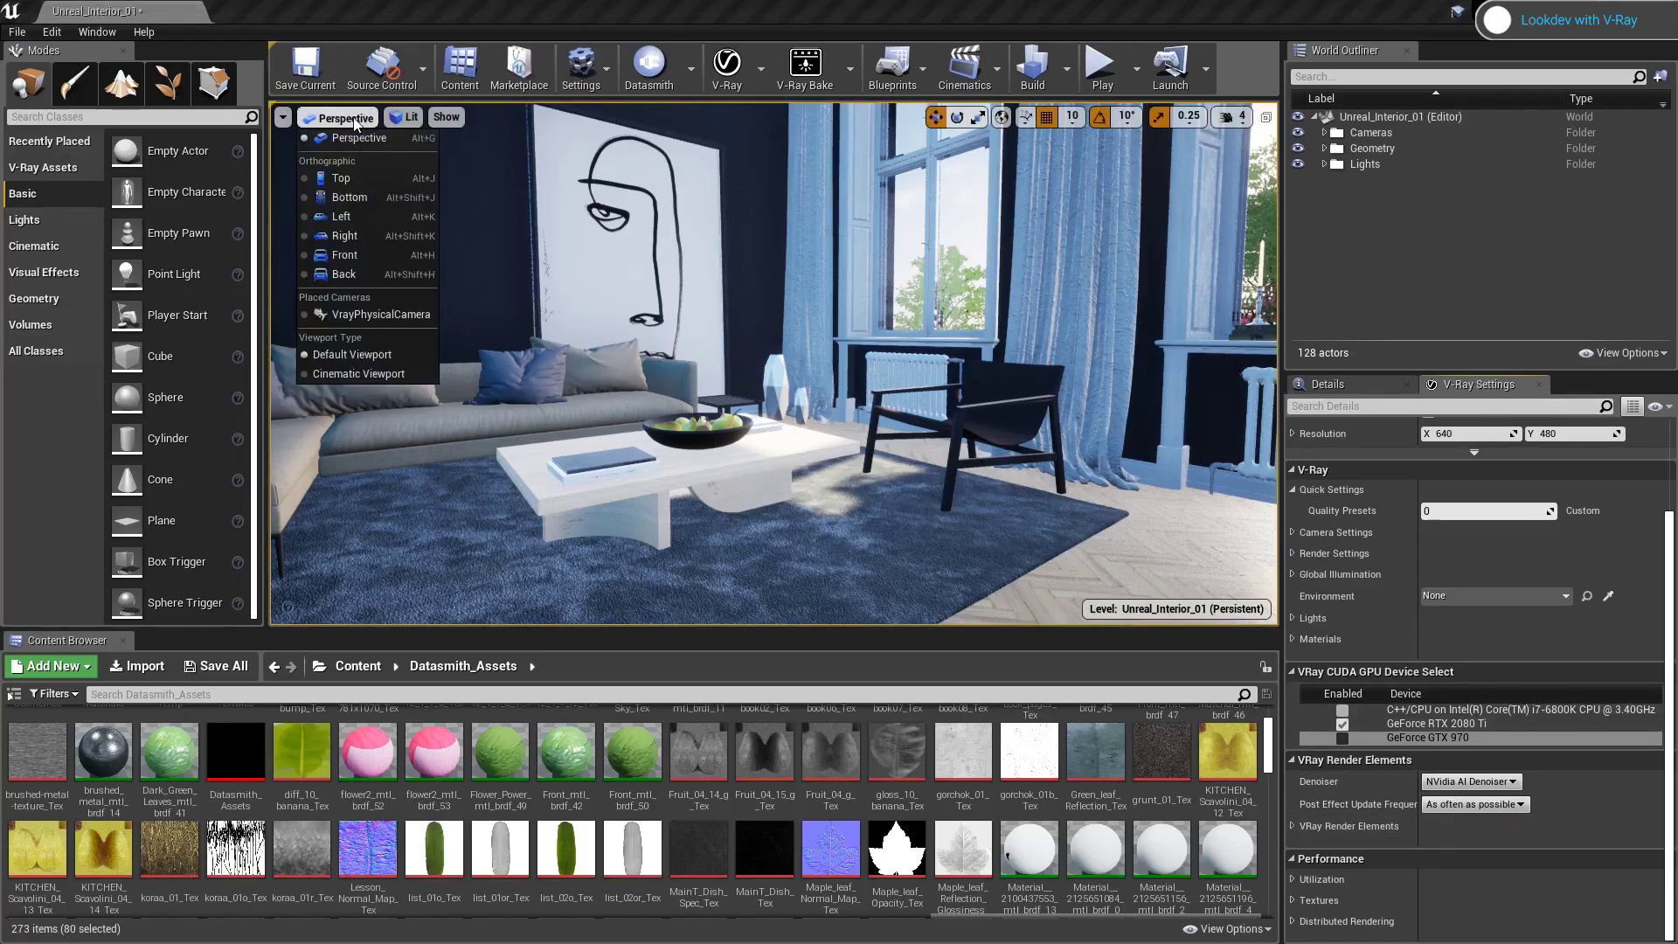
click(386, 317)
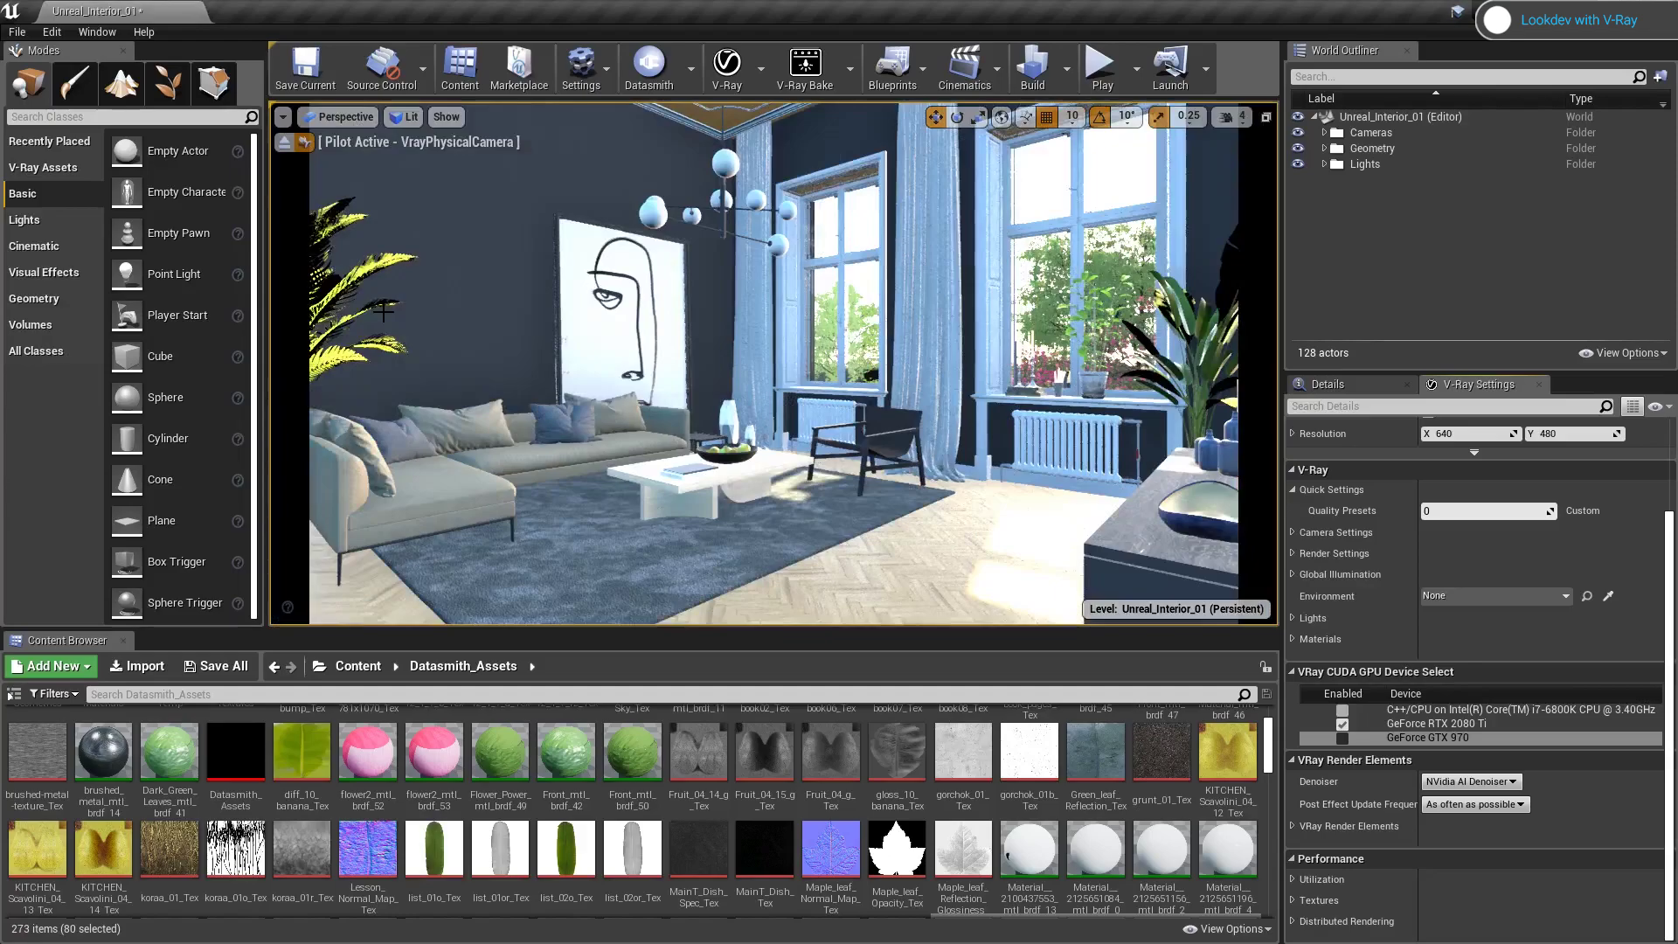
click(732, 78)
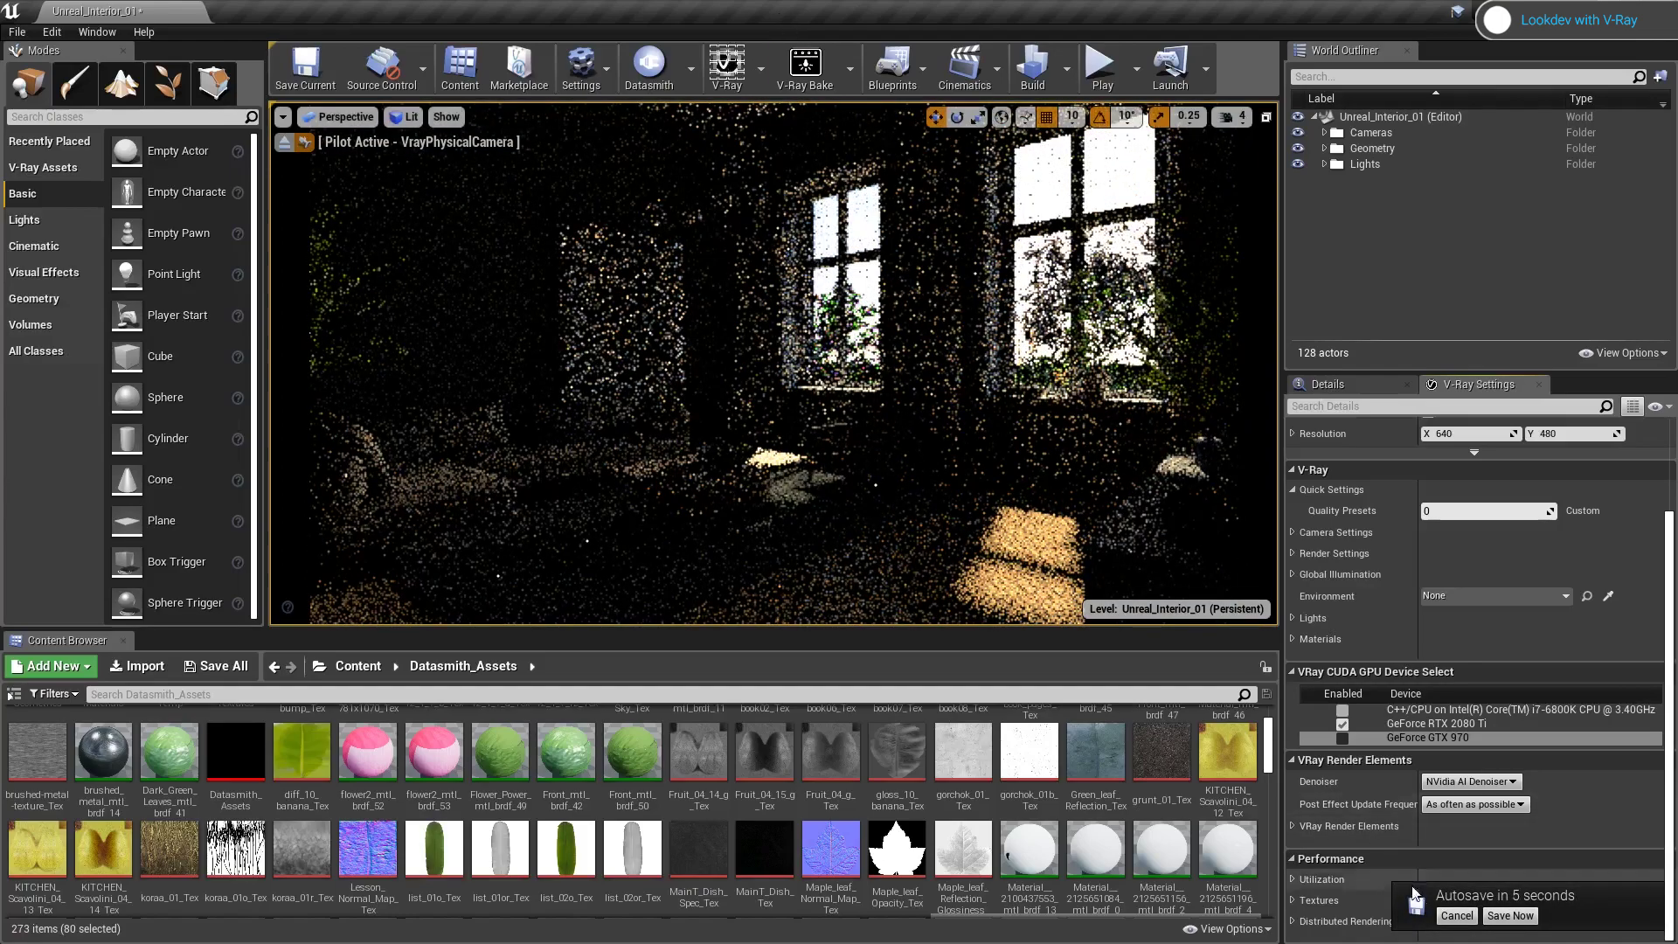
click(1452, 914)
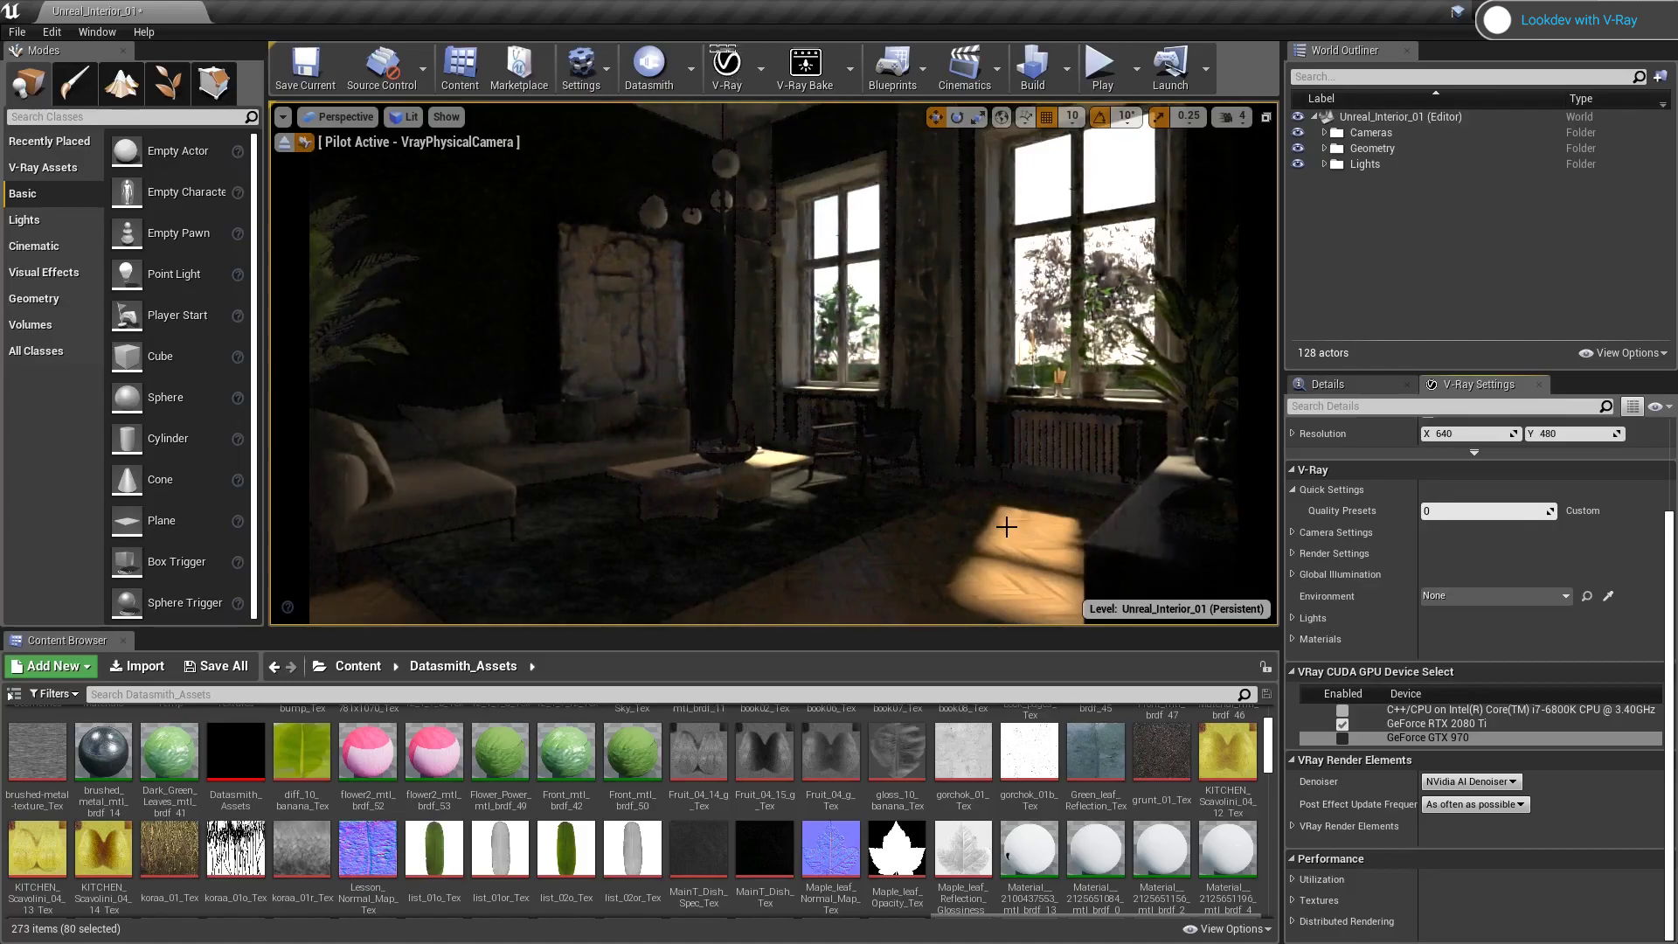
Step: Set the azimuth of the VRaySun001 sun light to -155 and its elevation to 25
click(1325, 166)
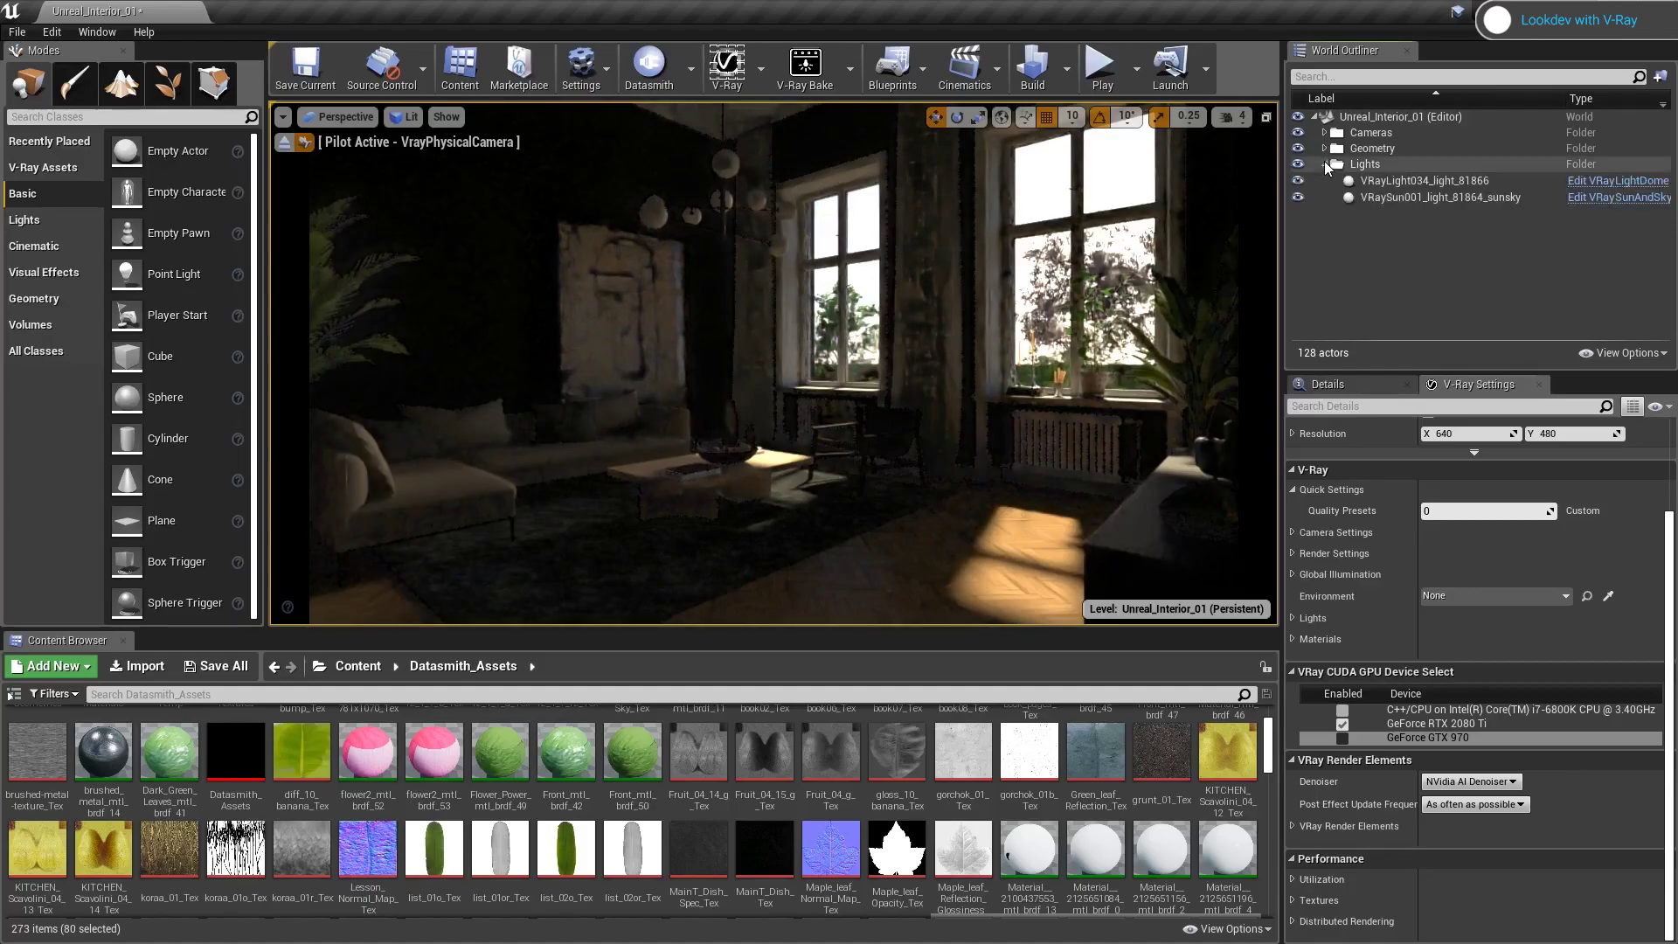
click(1388, 196)
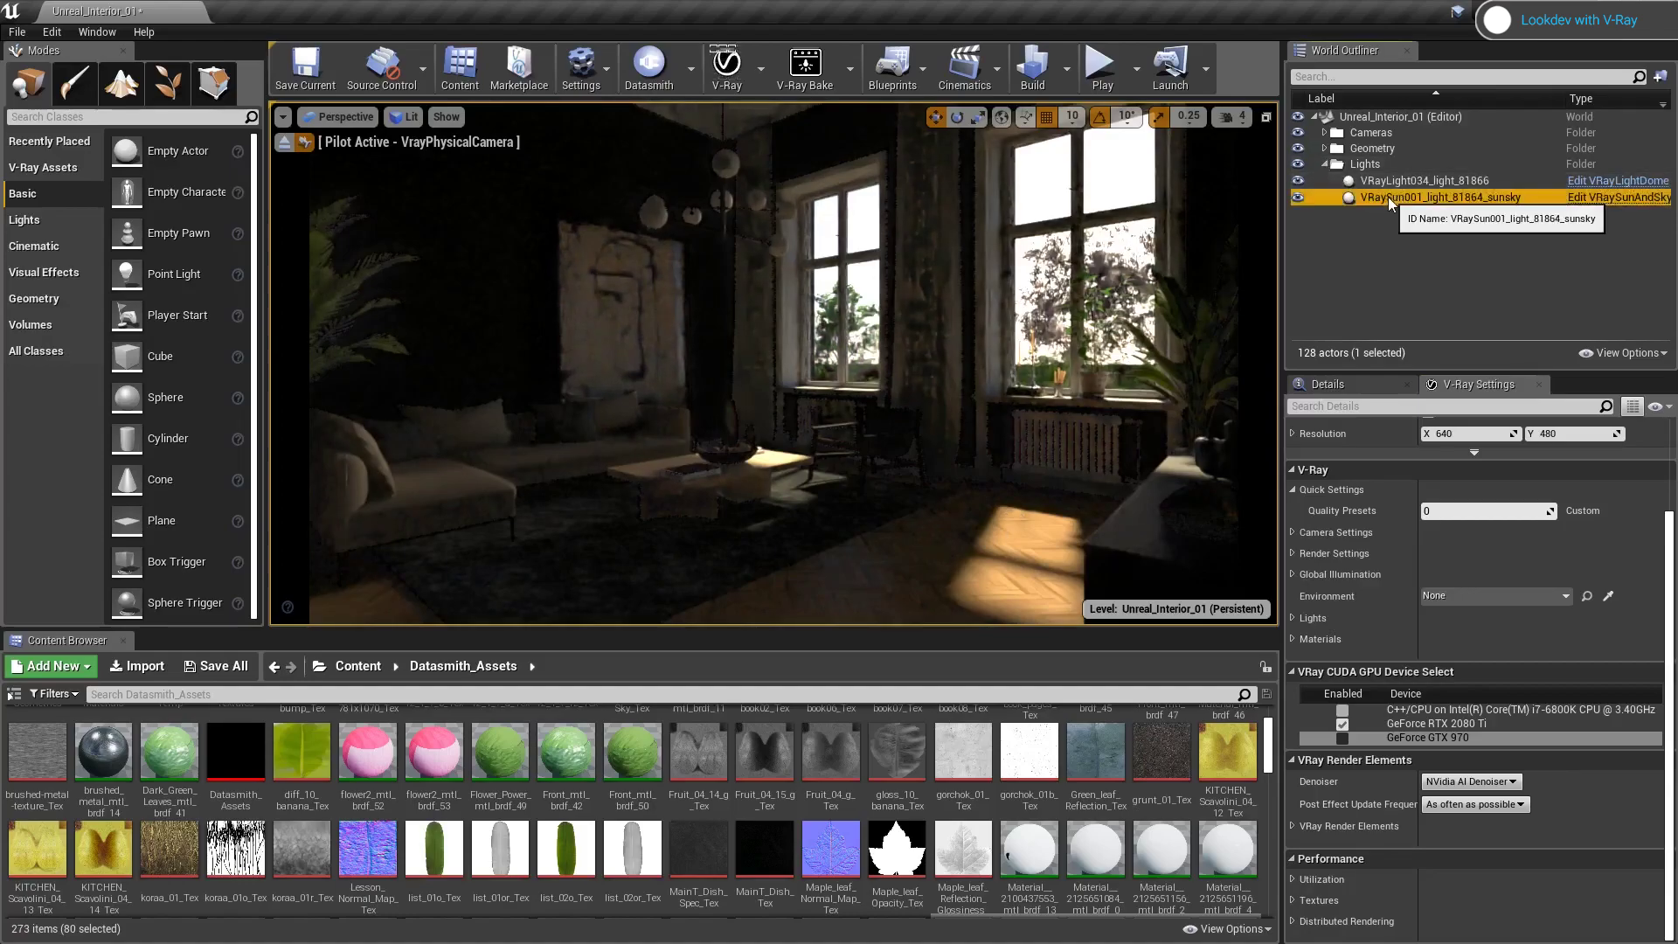
click(1365, 383)
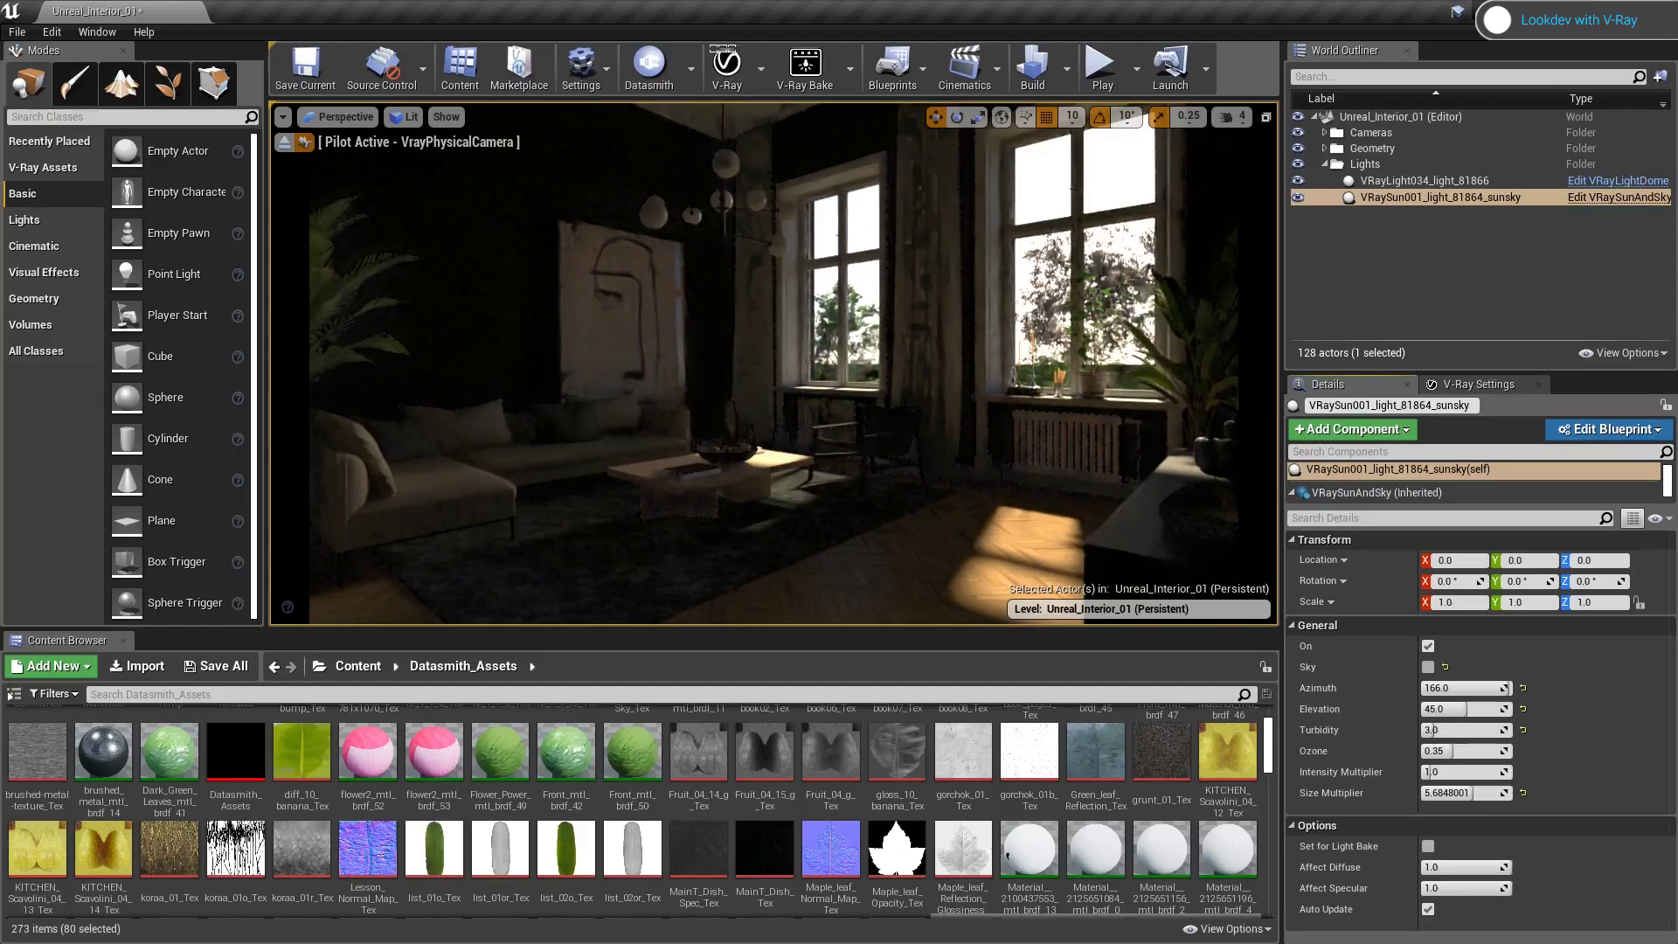
click(1474, 688)
text(-155)
key(Return)
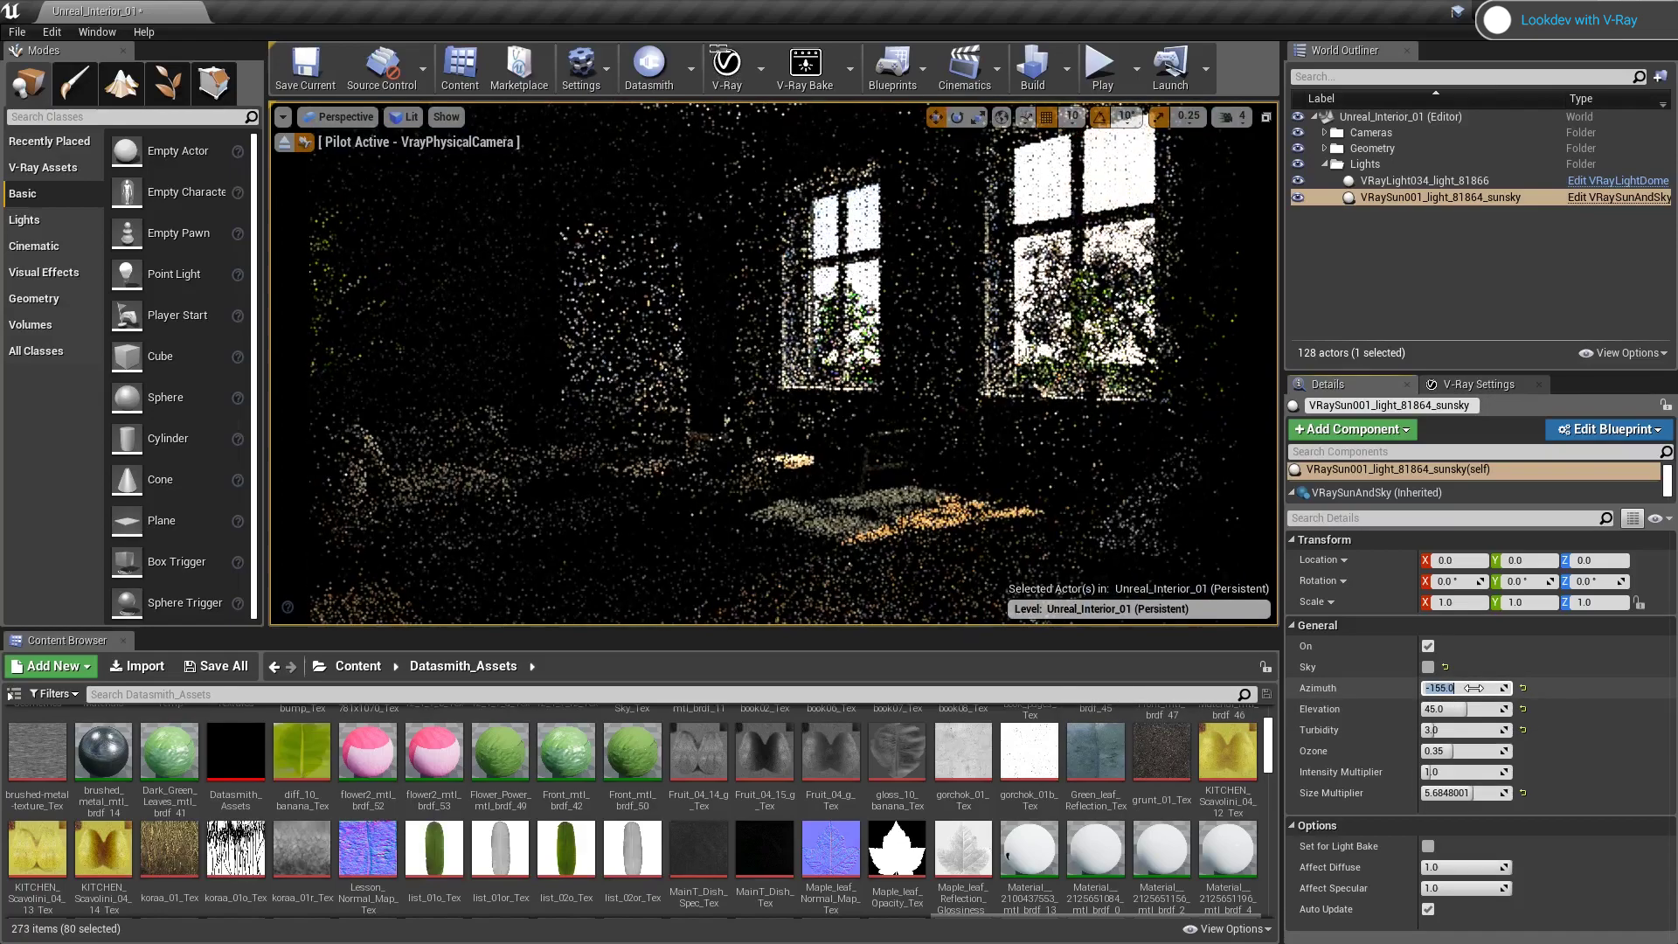
click(1467, 708)
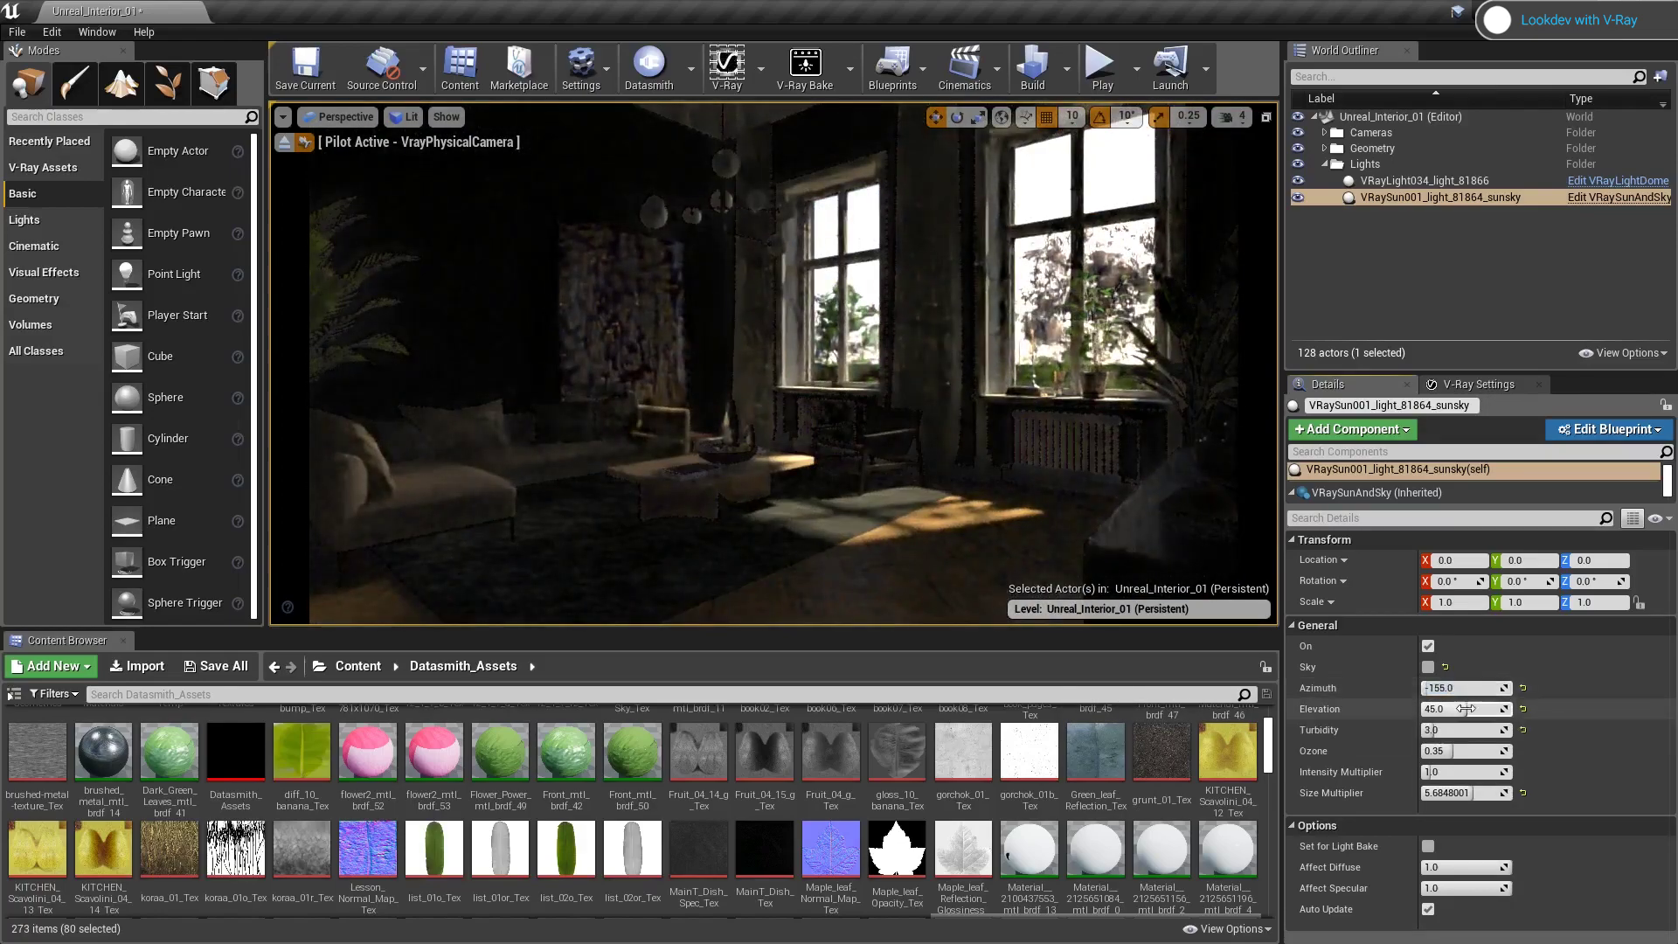
text(25)
key(Return)
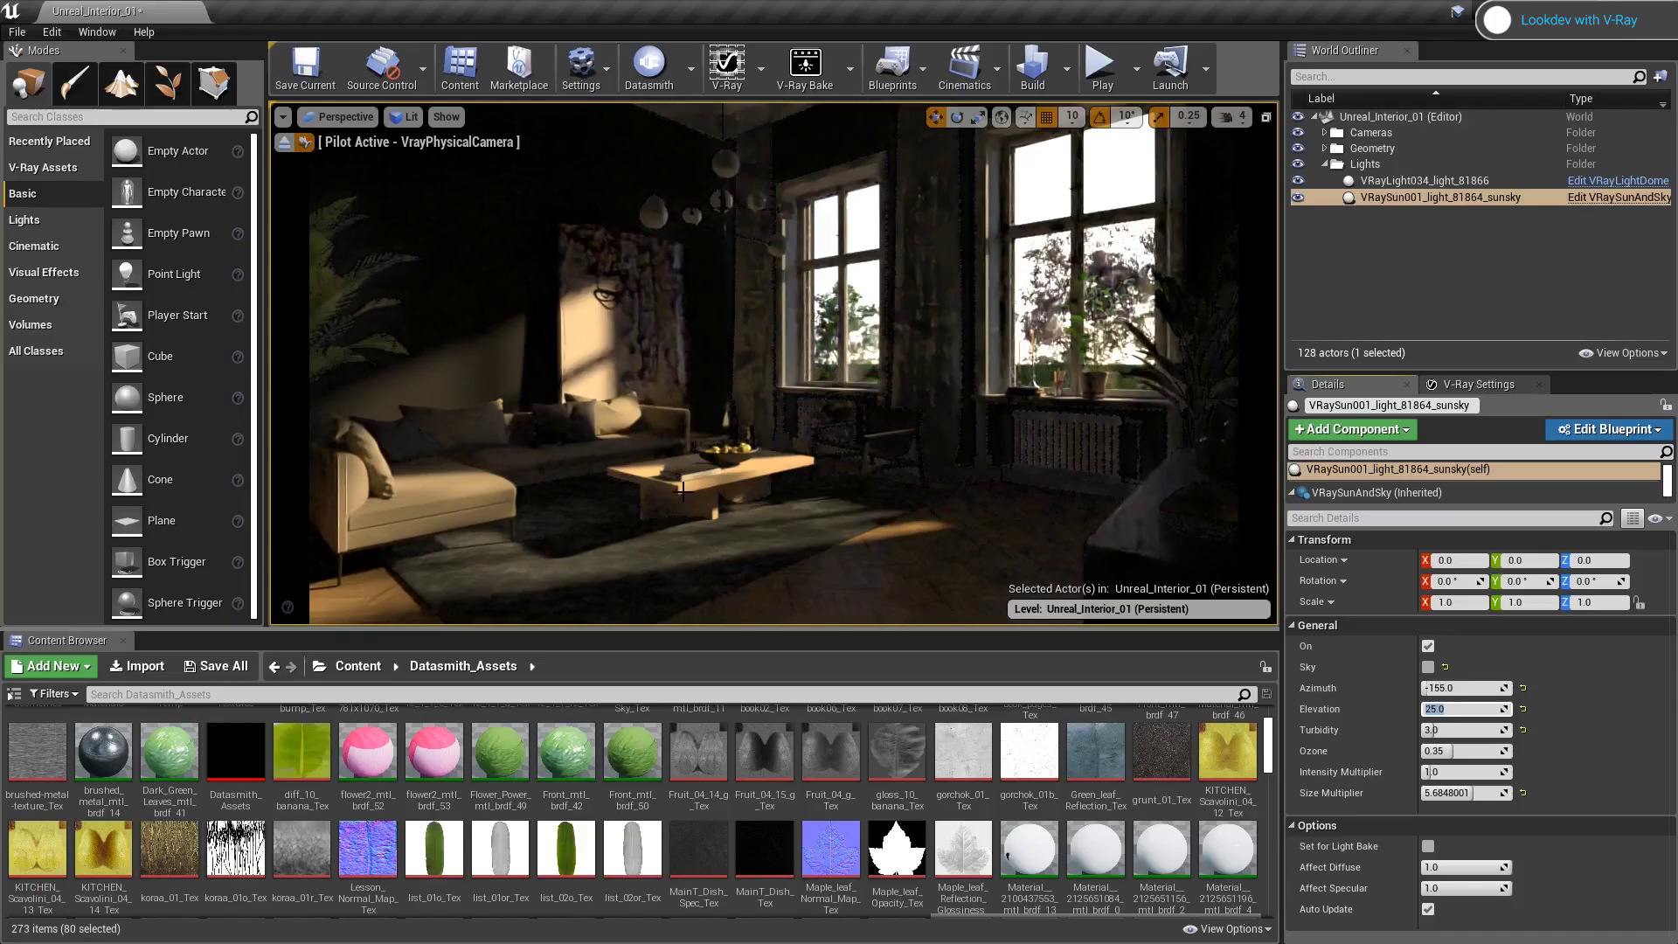
Step: Stop piloting the physical camera and set the viewport camera speed to 3
click(284, 141)
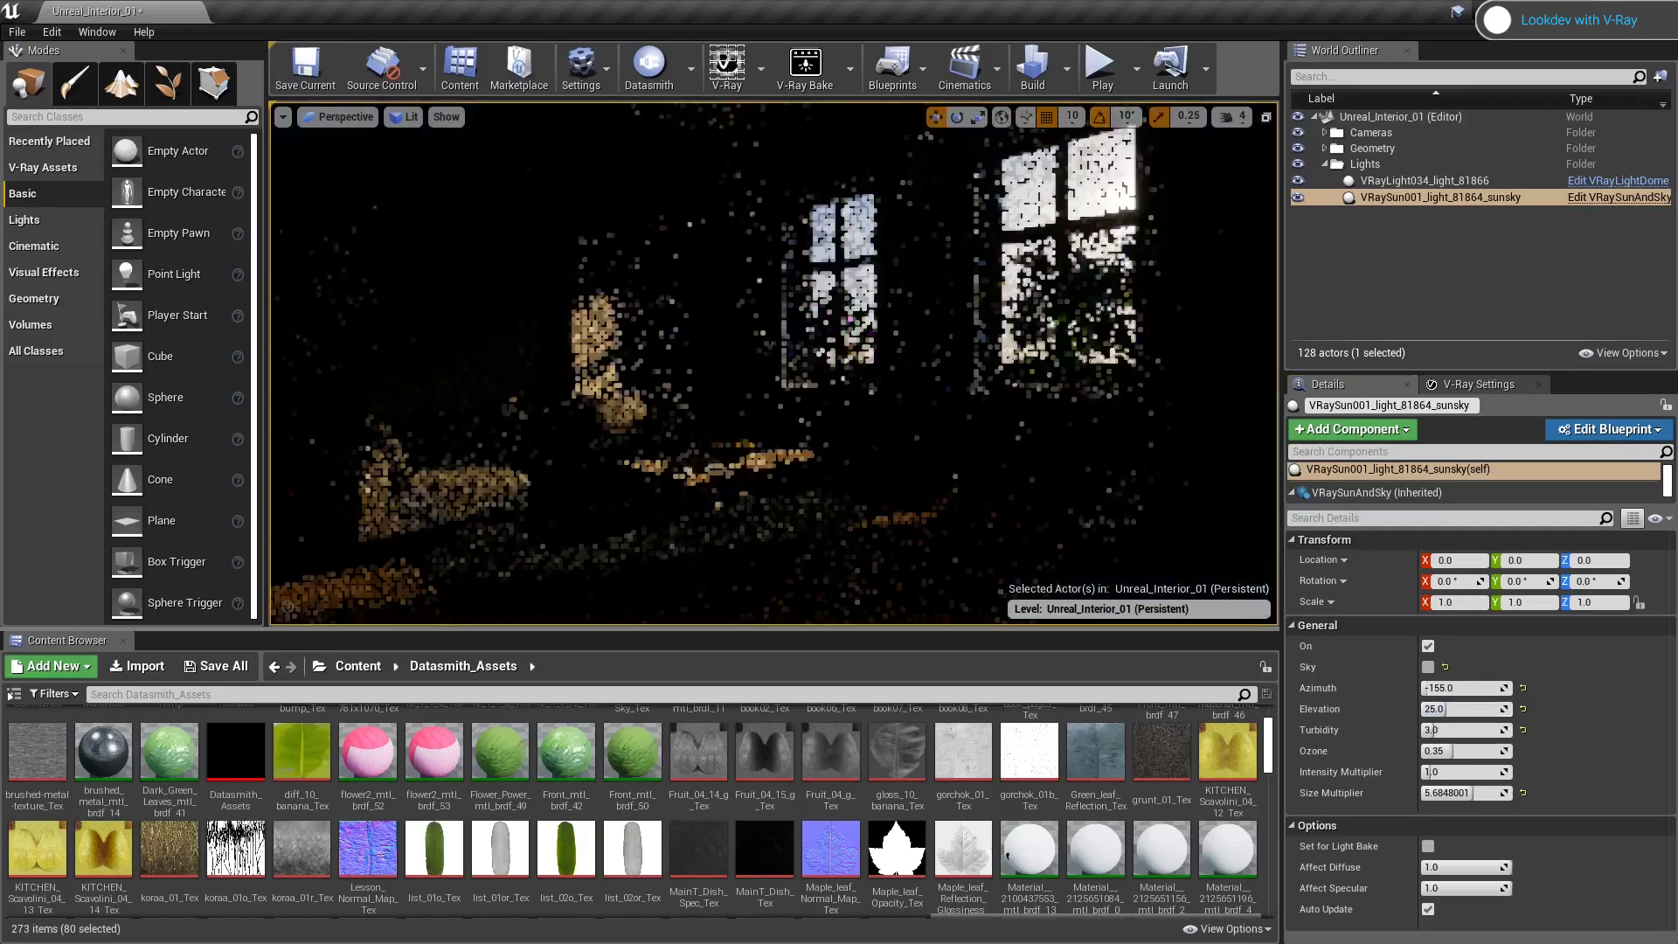
right_drag(774, 363, 758, 365)
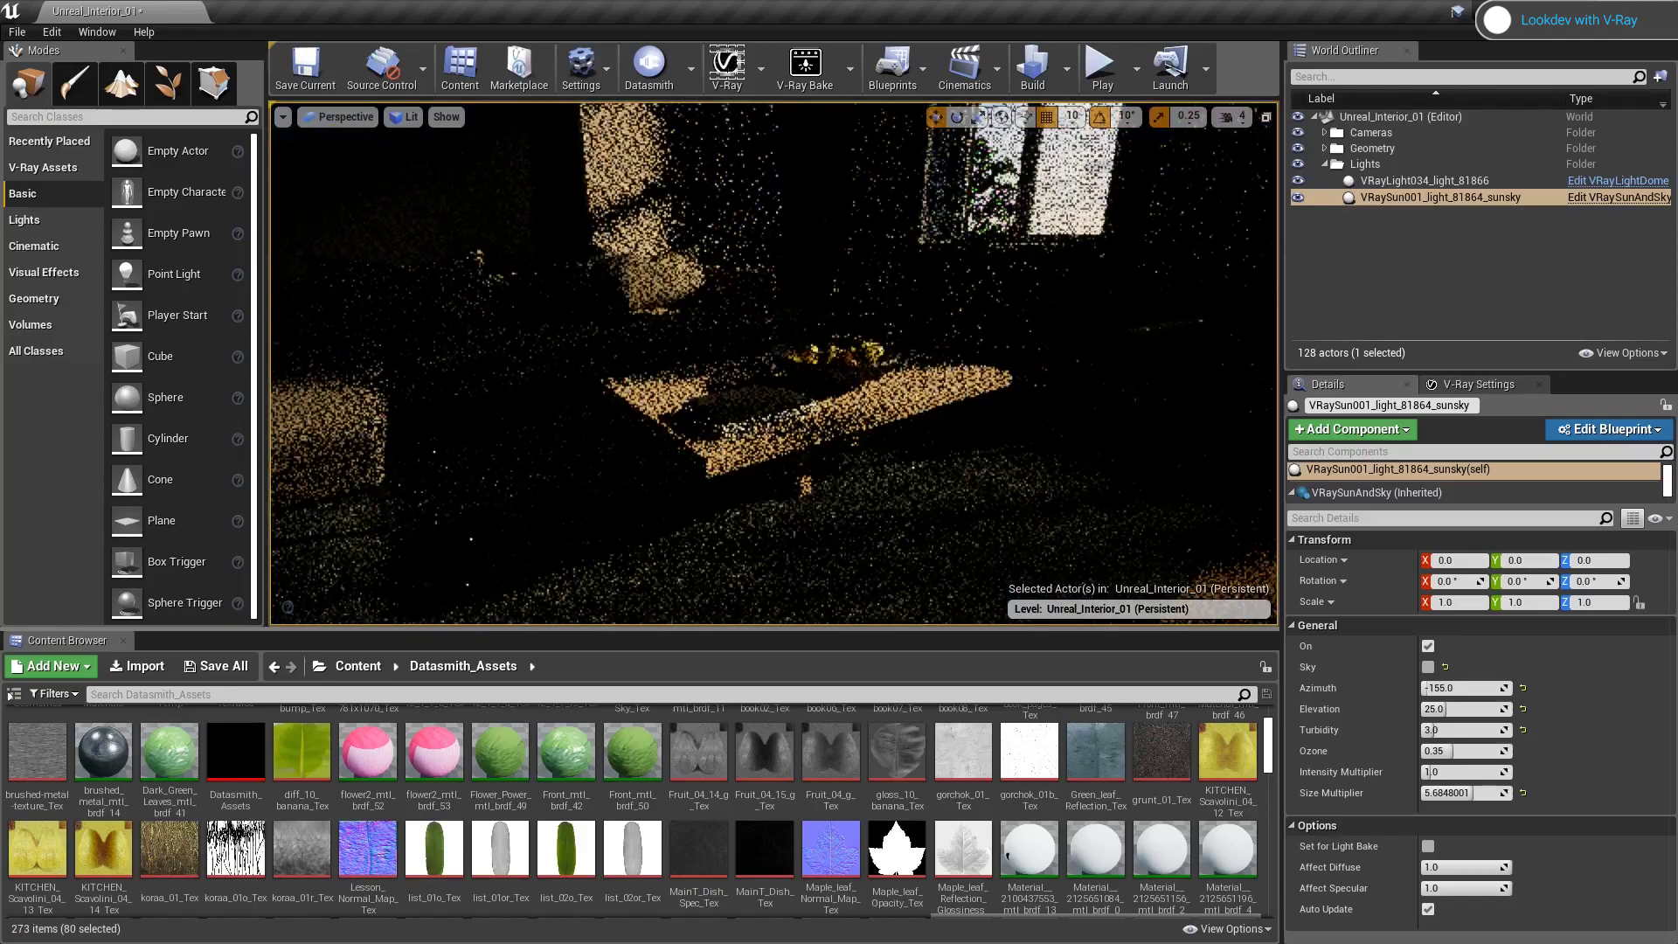
click(1232, 121)
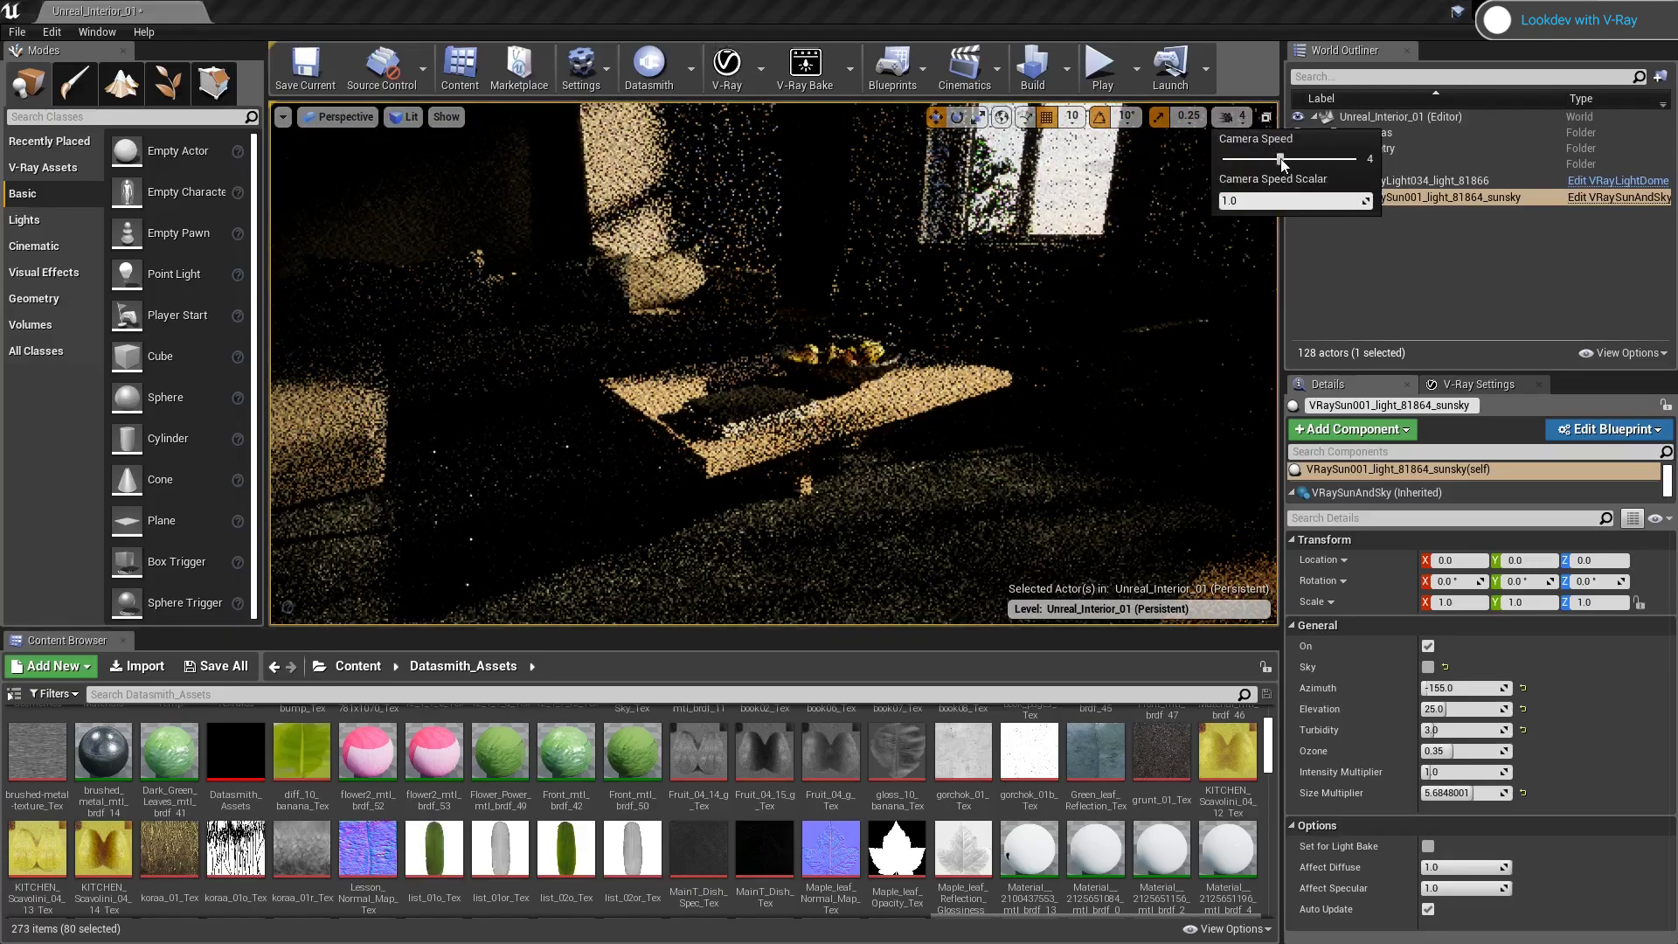
drag(1281, 159, 1261, 159)
Step: Set the sun light's Size Multiplier to 2.0 to sharpen the shadows around the sofa and coffee table
mouse_move(773, 362)
right_down()
mouse_move(751, 349)
mouse_move(806, 354)
right_up()
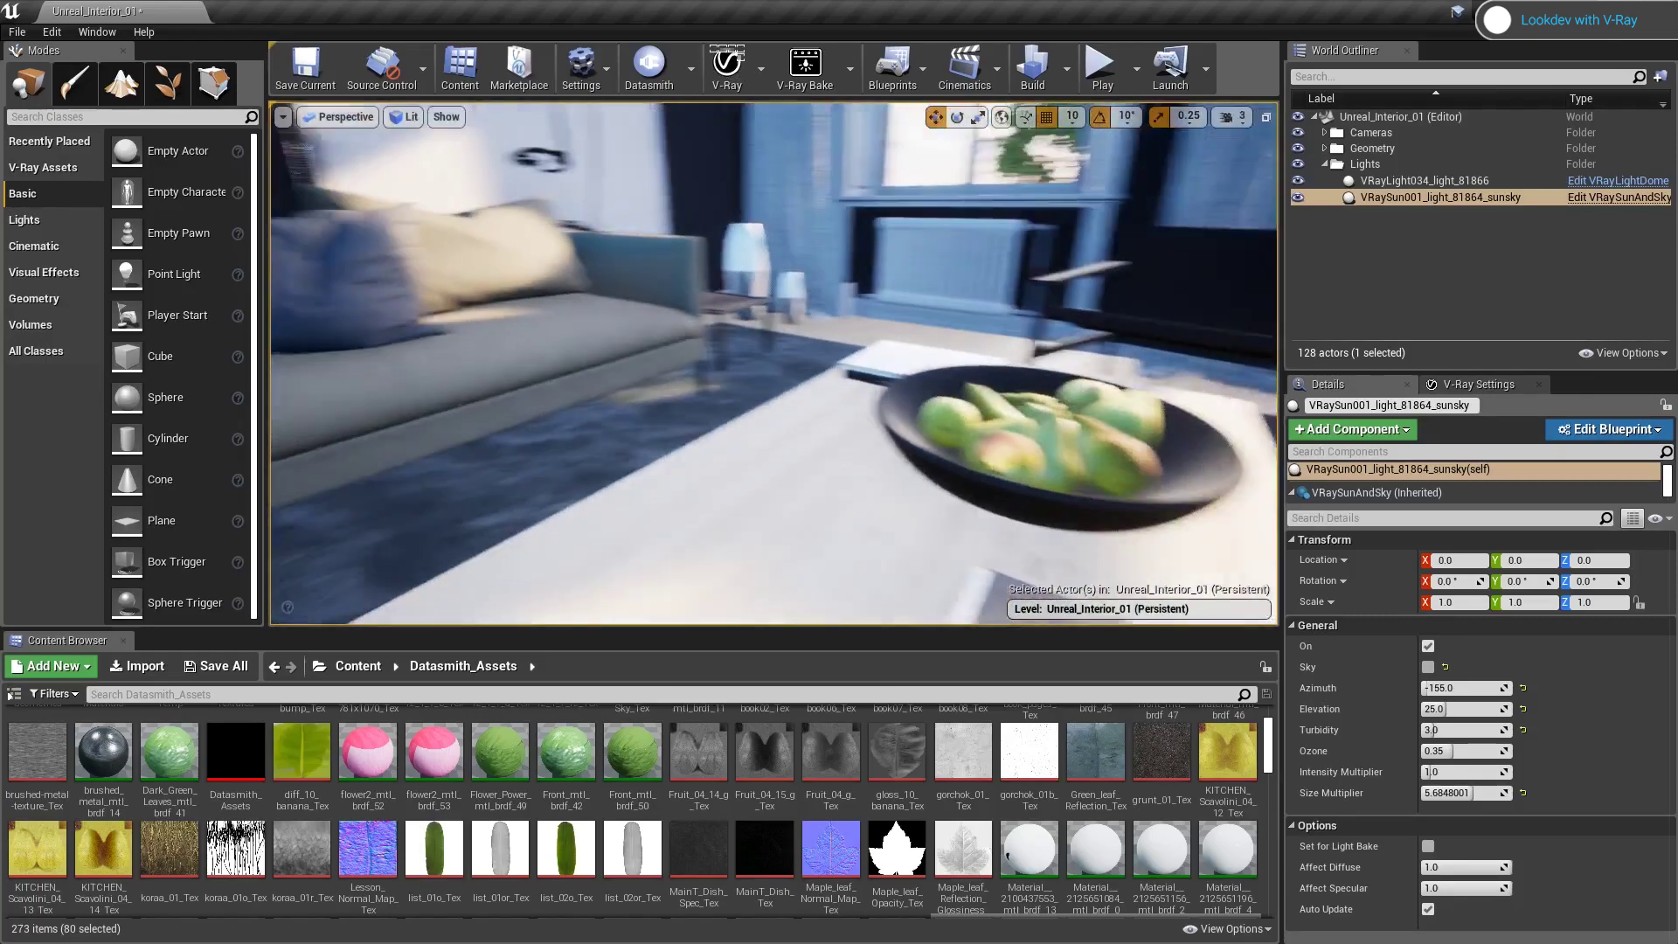
right_drag(1105, 400, 1105, 400)
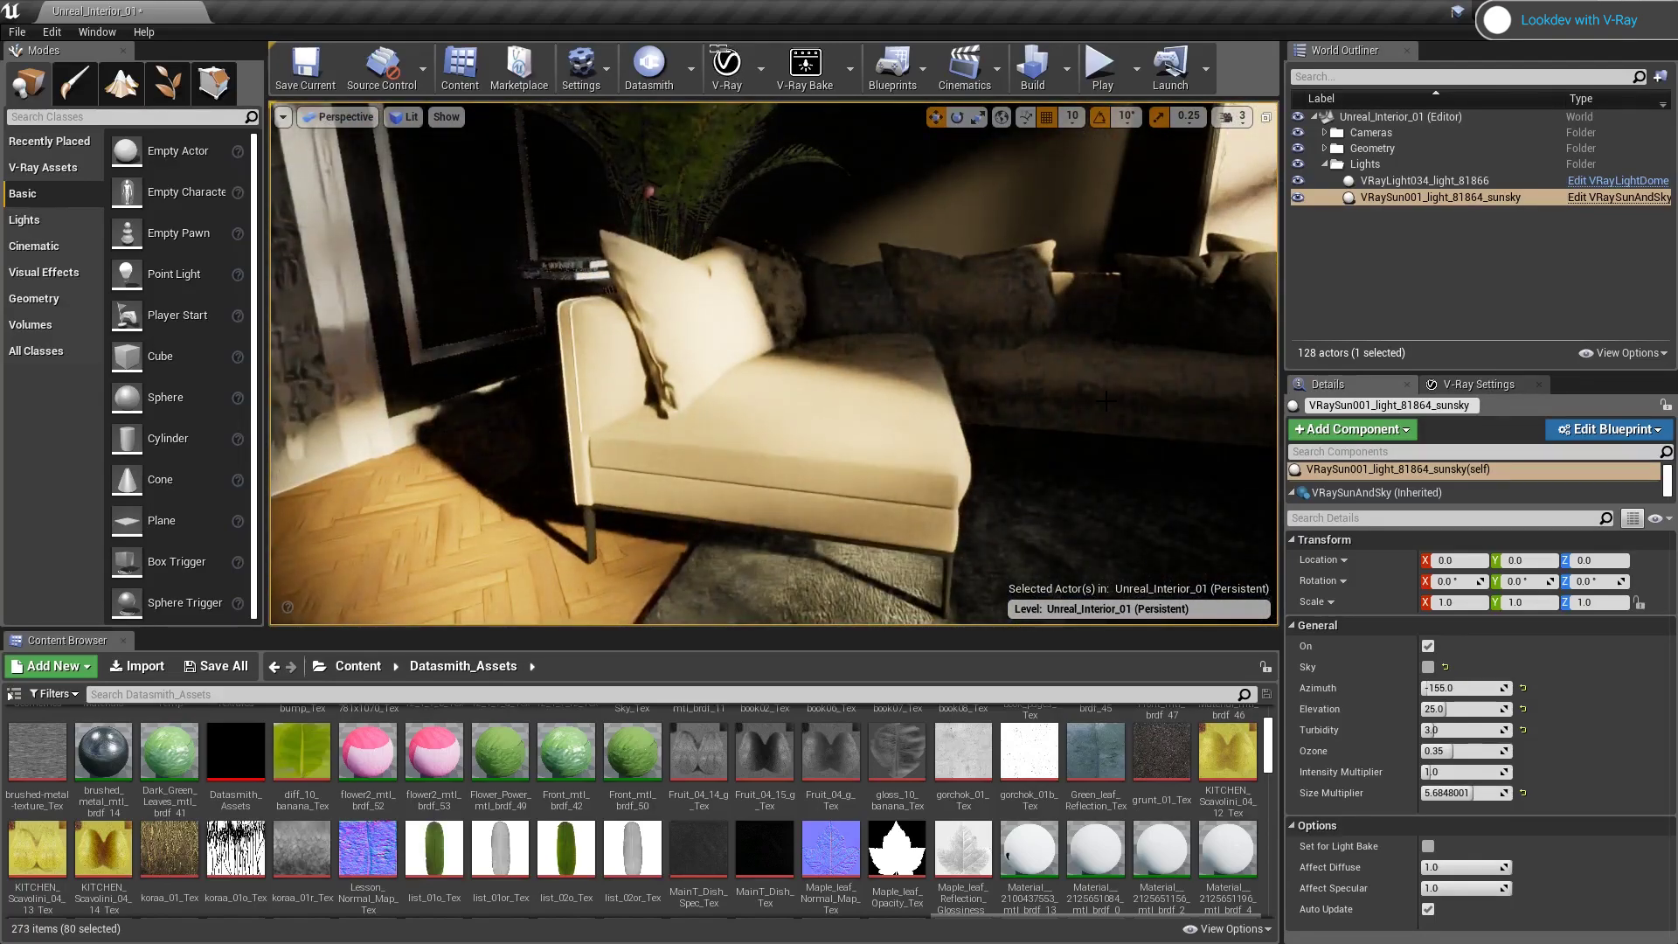
right_drag(964, 380, 937, 383)
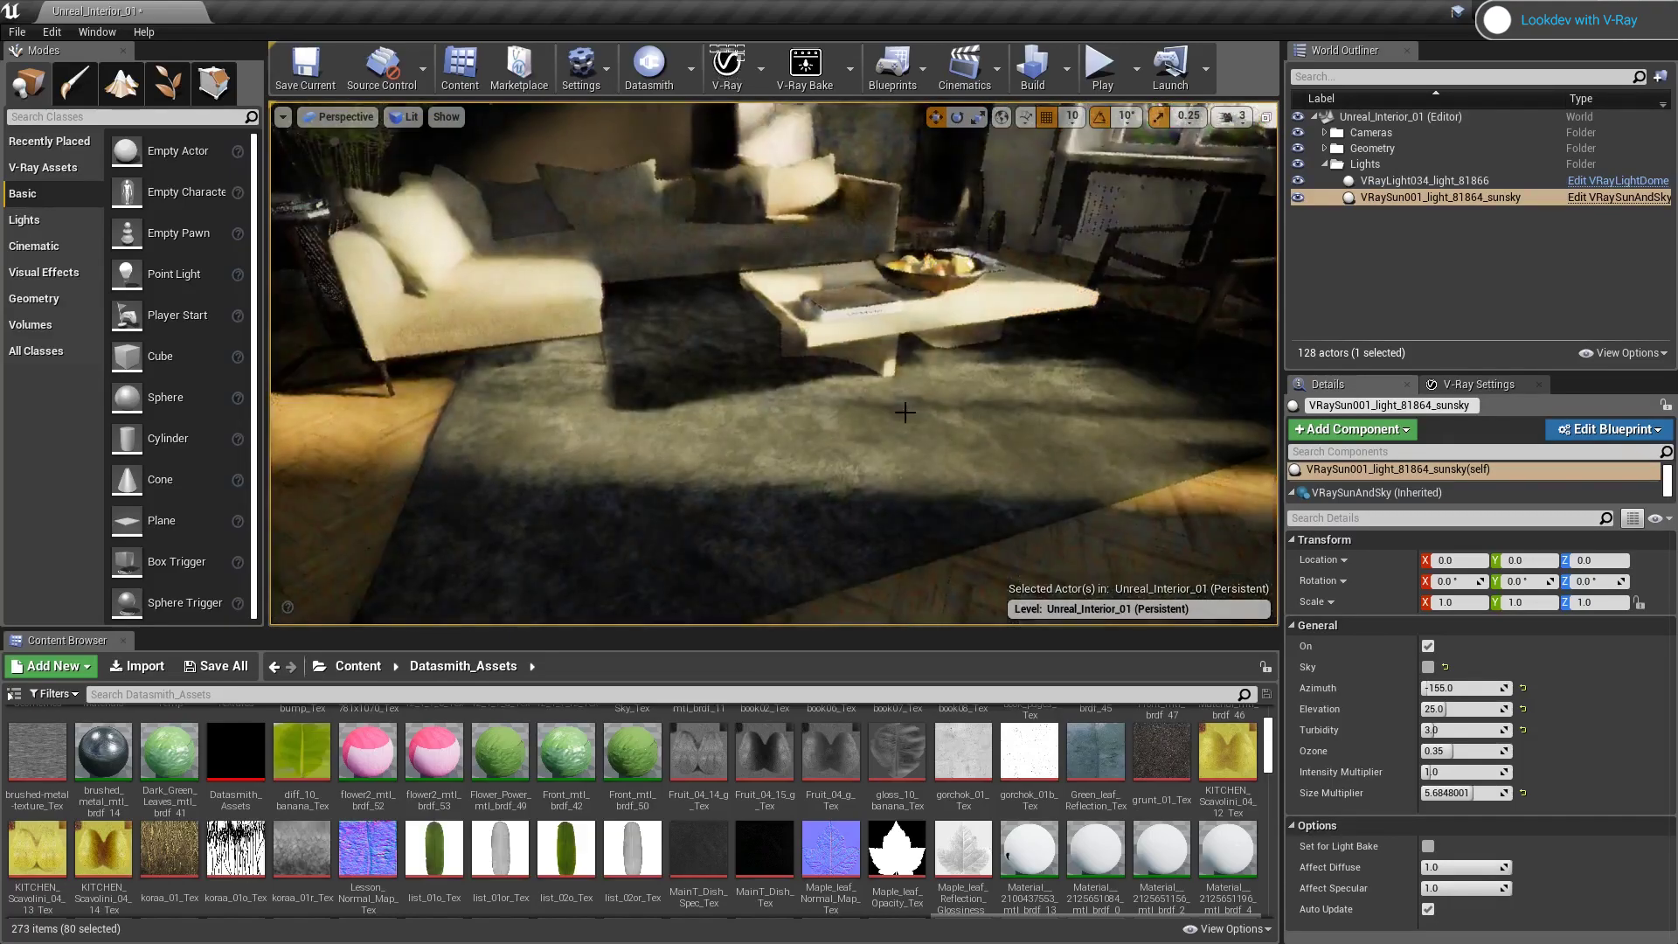
click(1482, 792)
text(2.0)
key(Return)
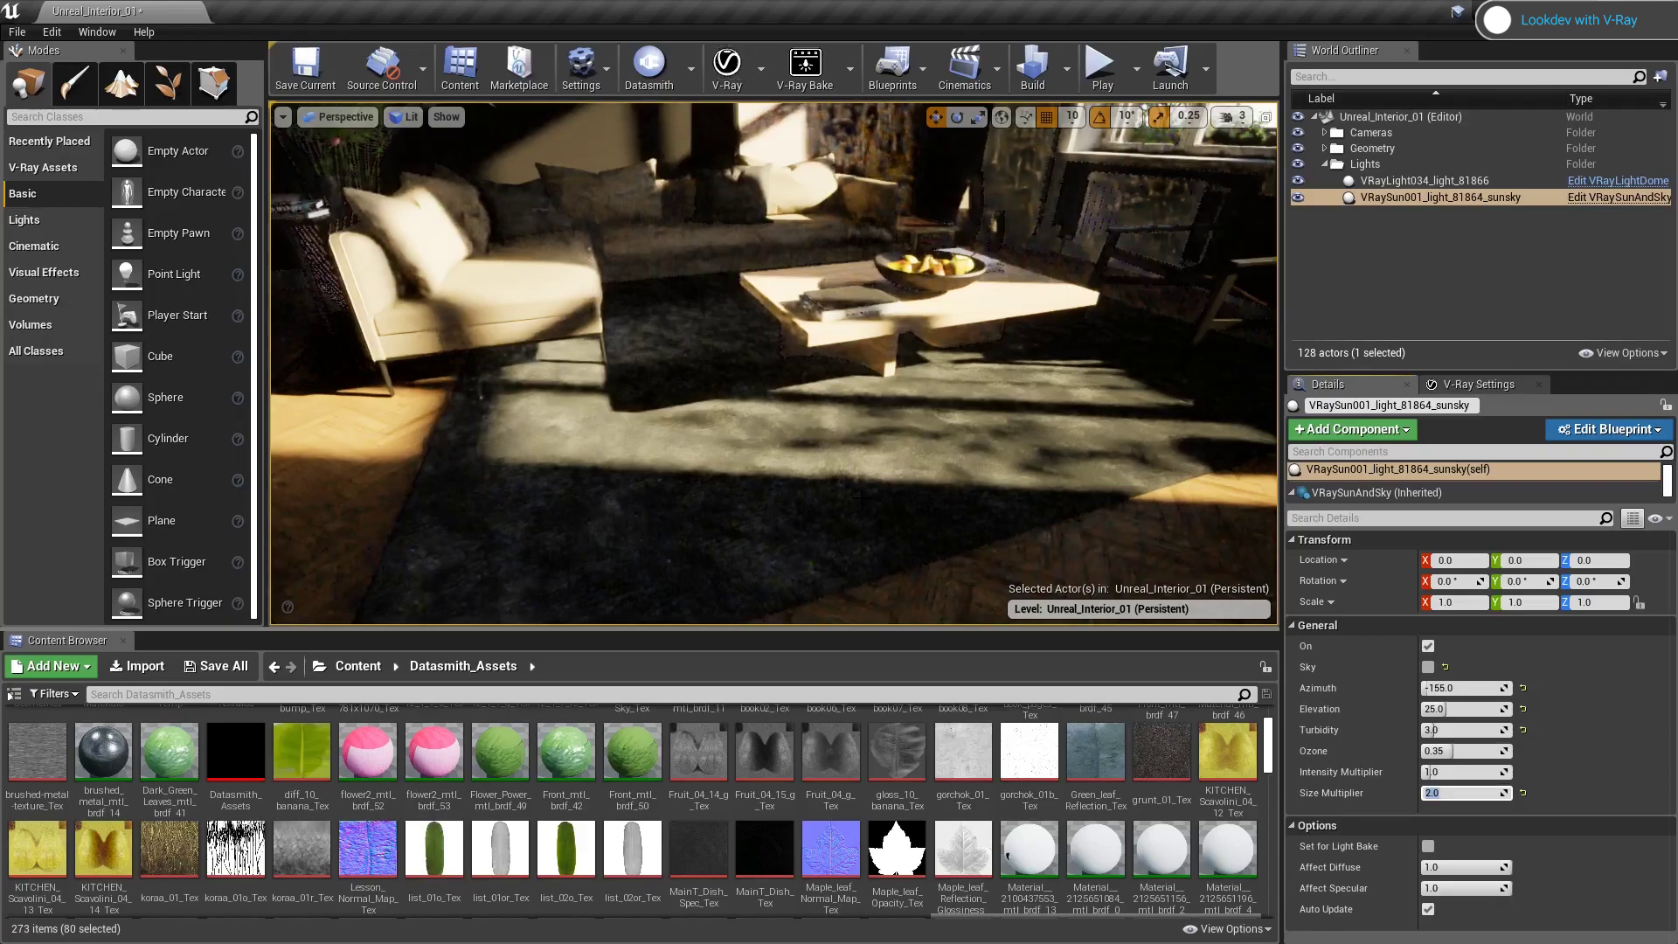
key(Return)
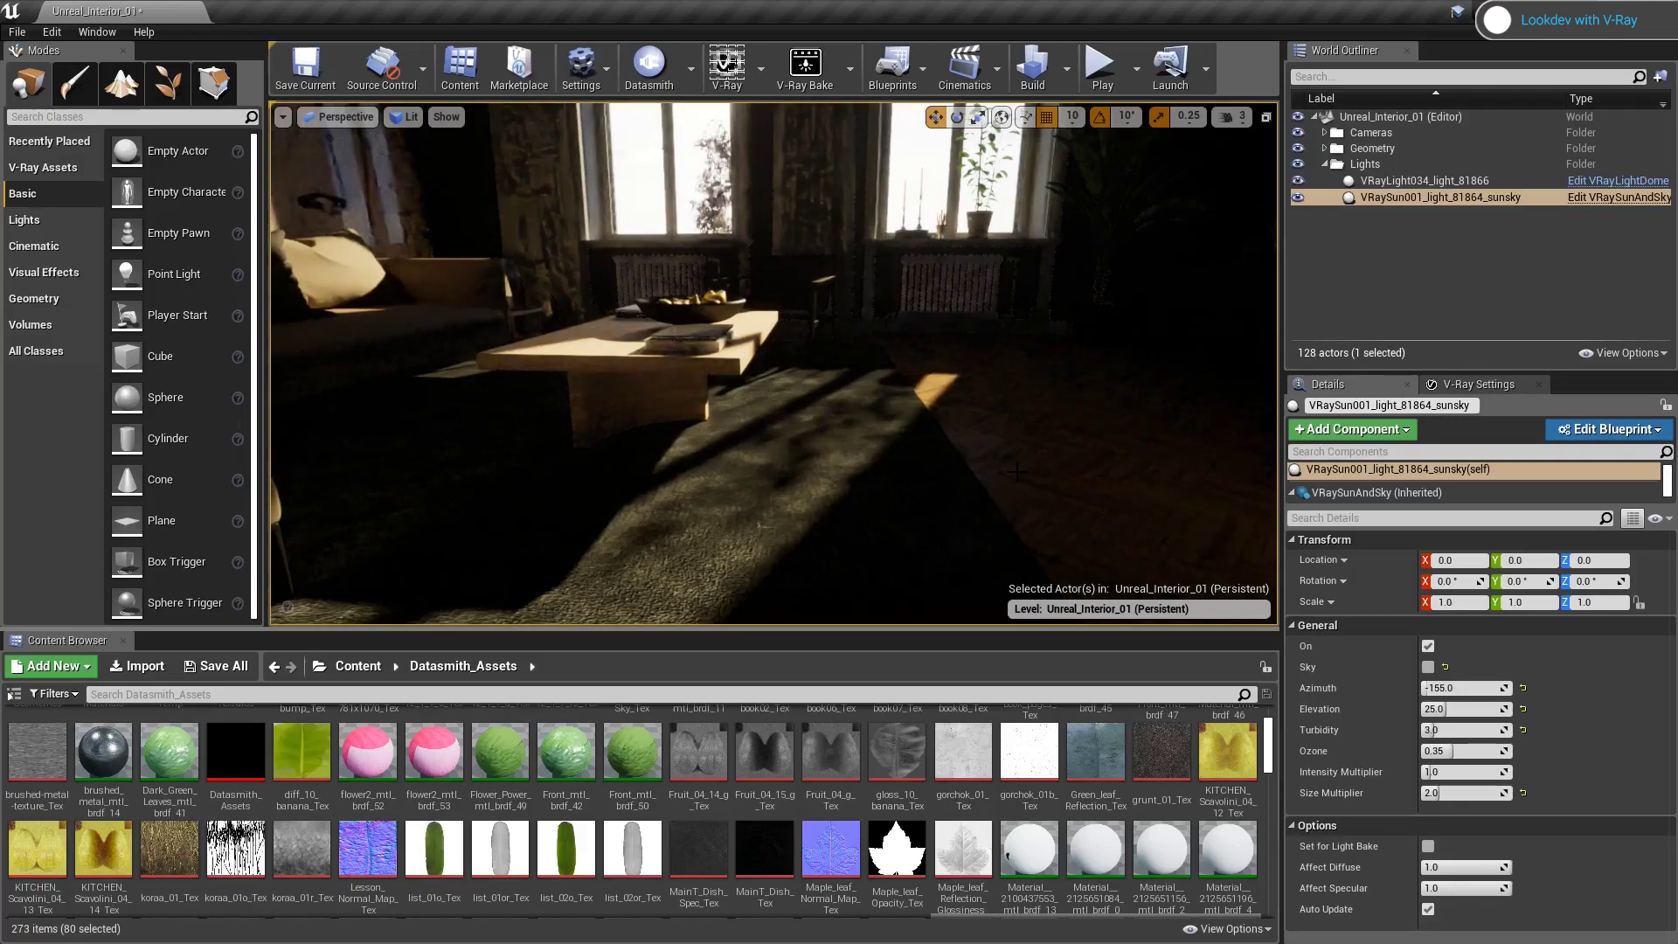
Step: Return the viewport to the VrayPhysicalCamera view and stop the interactive V-Ray render
click(341, 116)
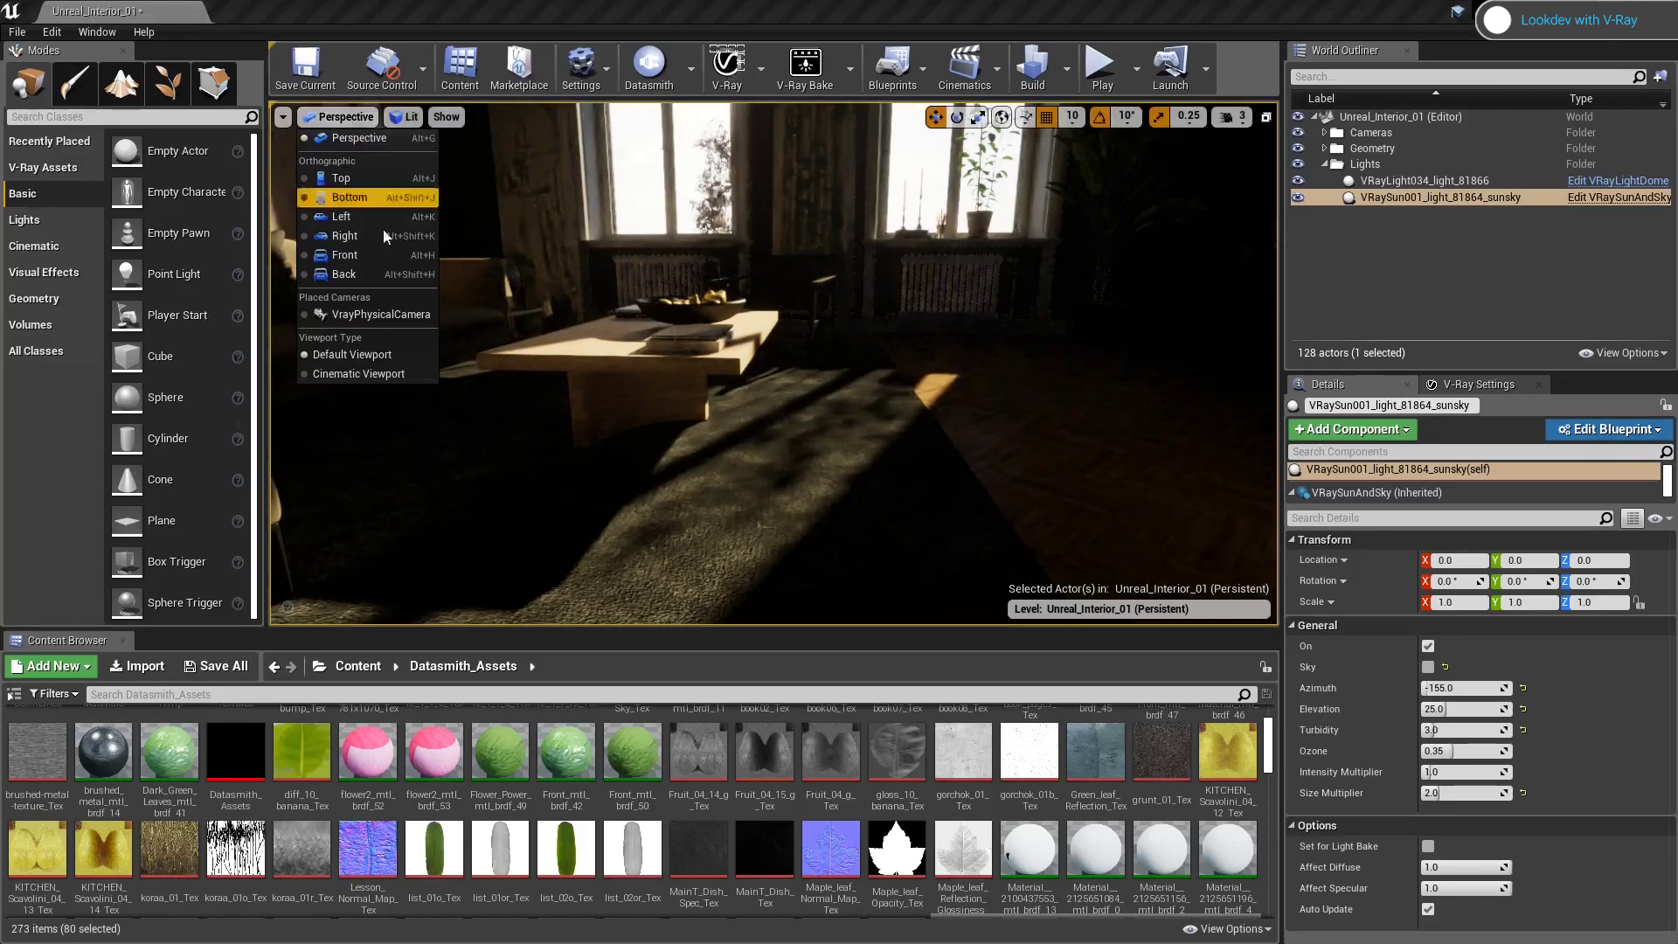
click(367, 317)
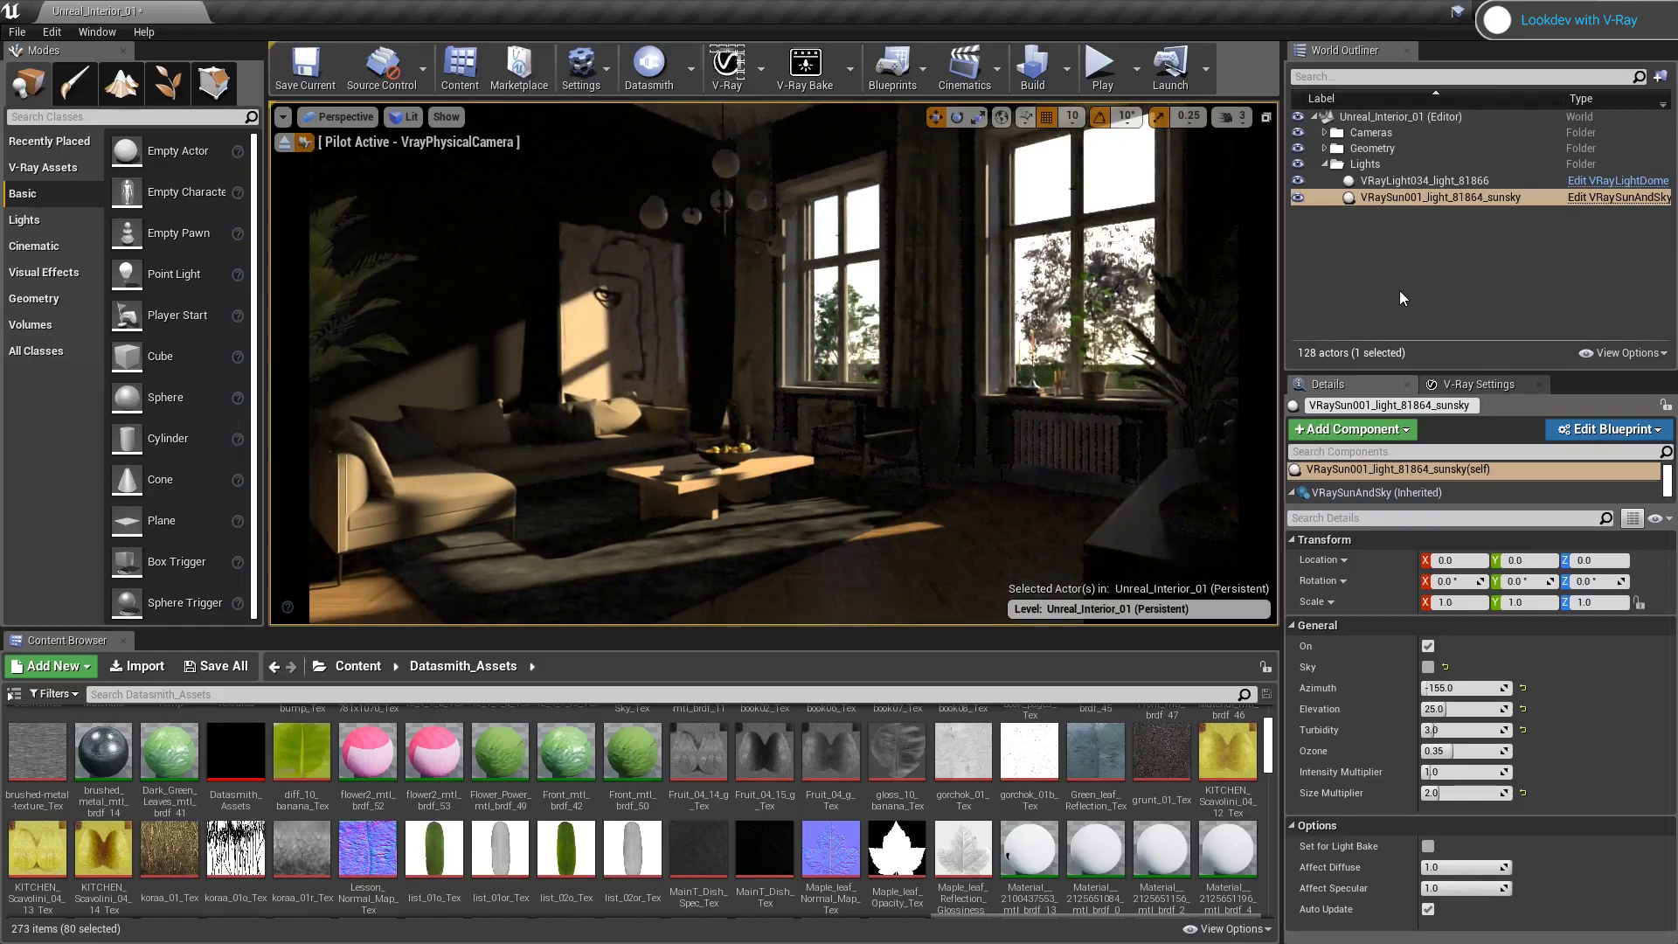
click(731, 66)
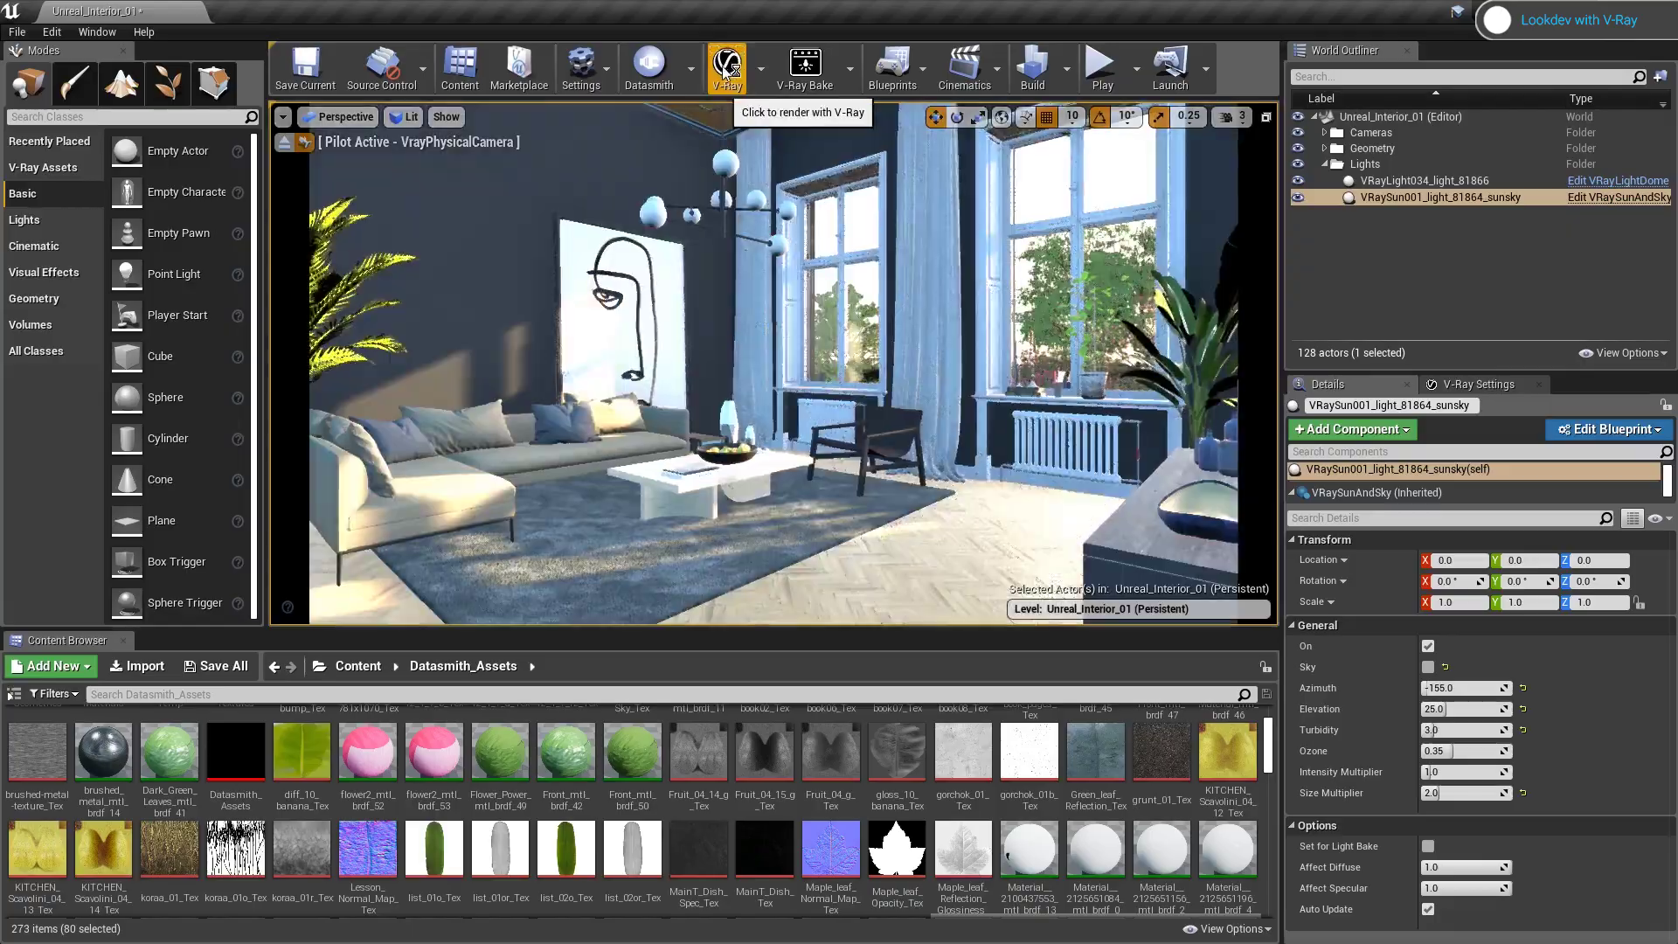